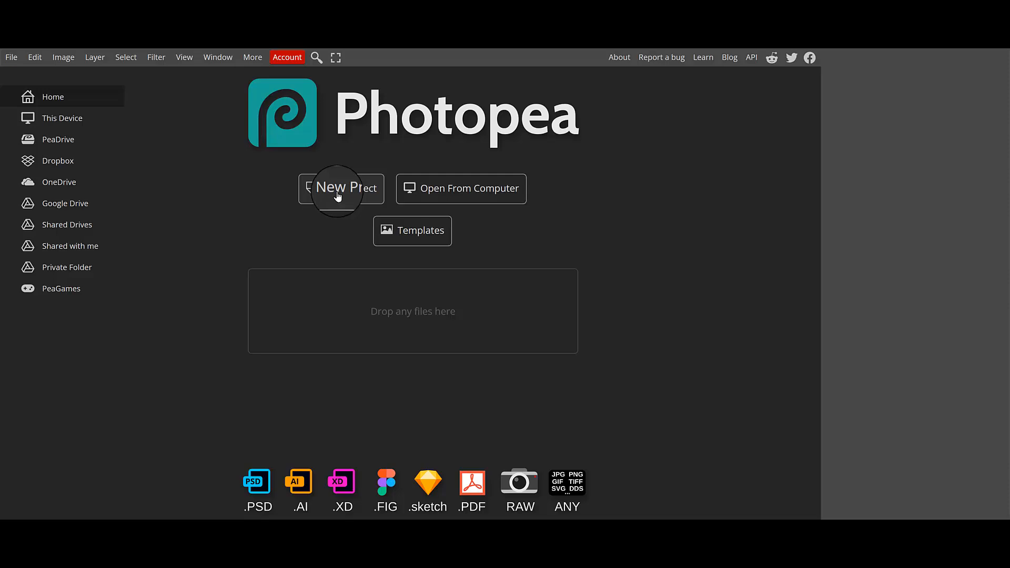
- Create a landscape A4 project from the print presets, 29.7 cm wide at 300 DPI, with a white background
click(337, 198)
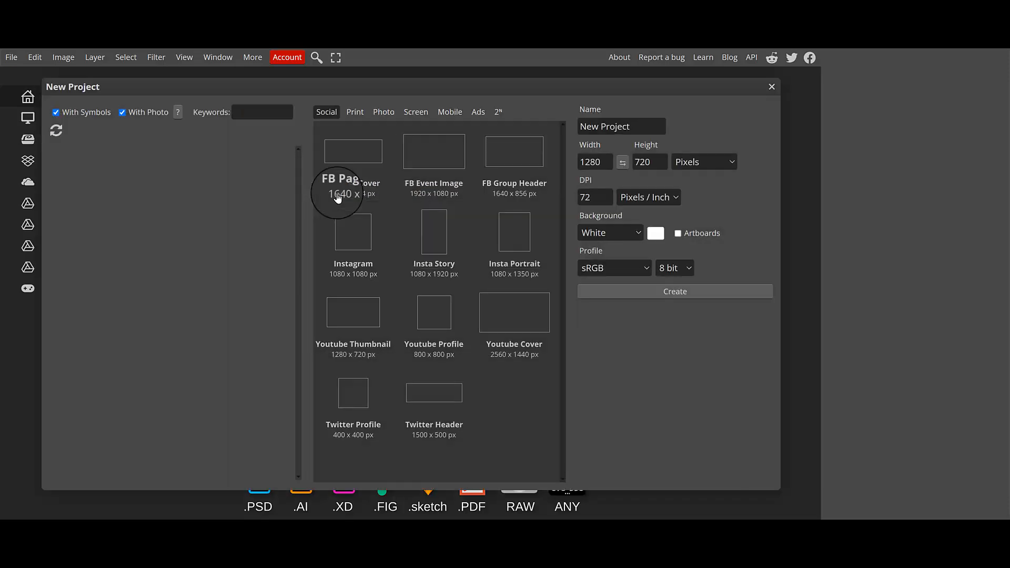
click(355, 113)
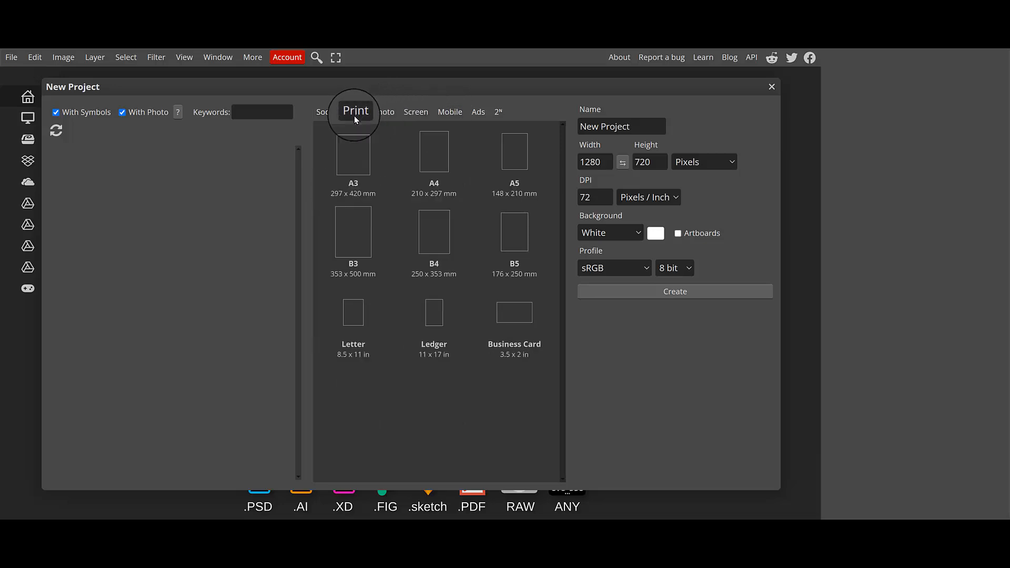
click(428, 166)
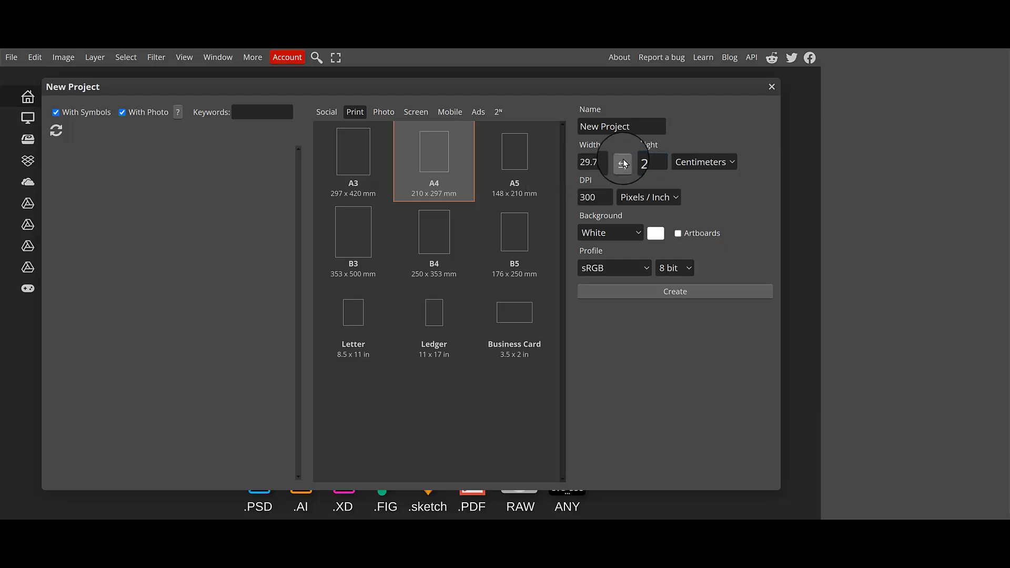
click(592, 160)
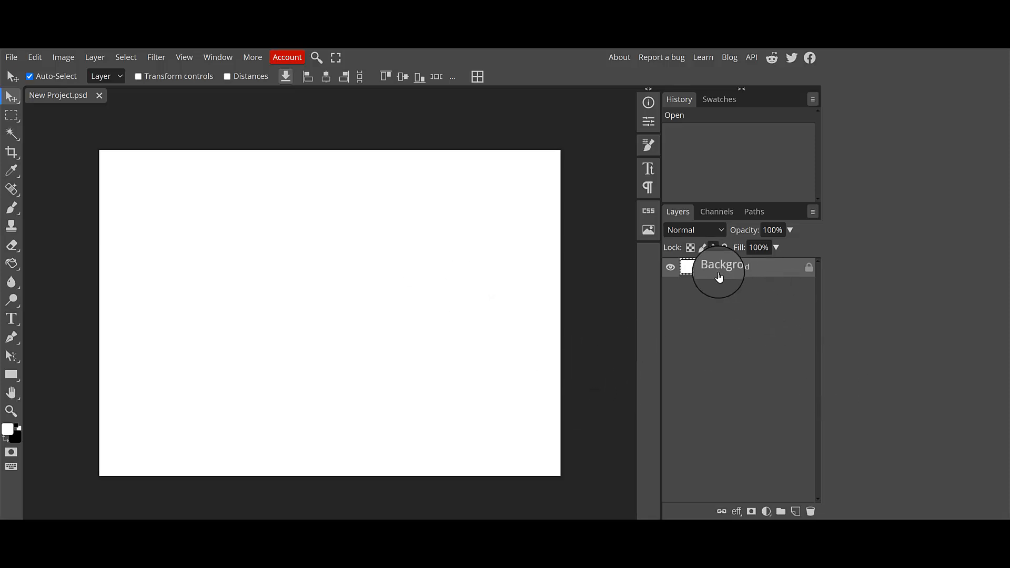
- Unlock the Background layer and add a new empty layer above it, briefly toggling the Background's visibility
click(808, 268)
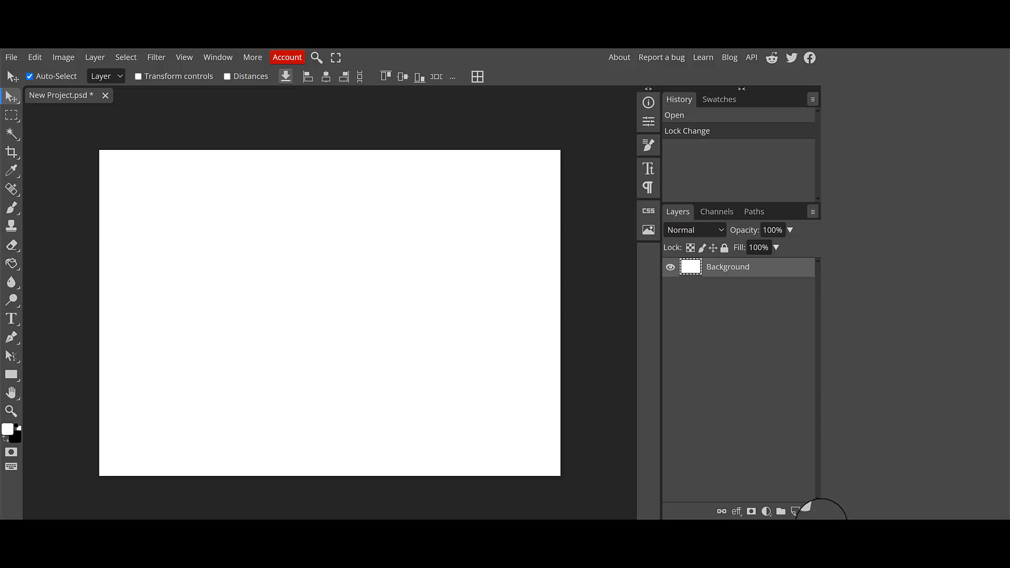
click(796, 514)
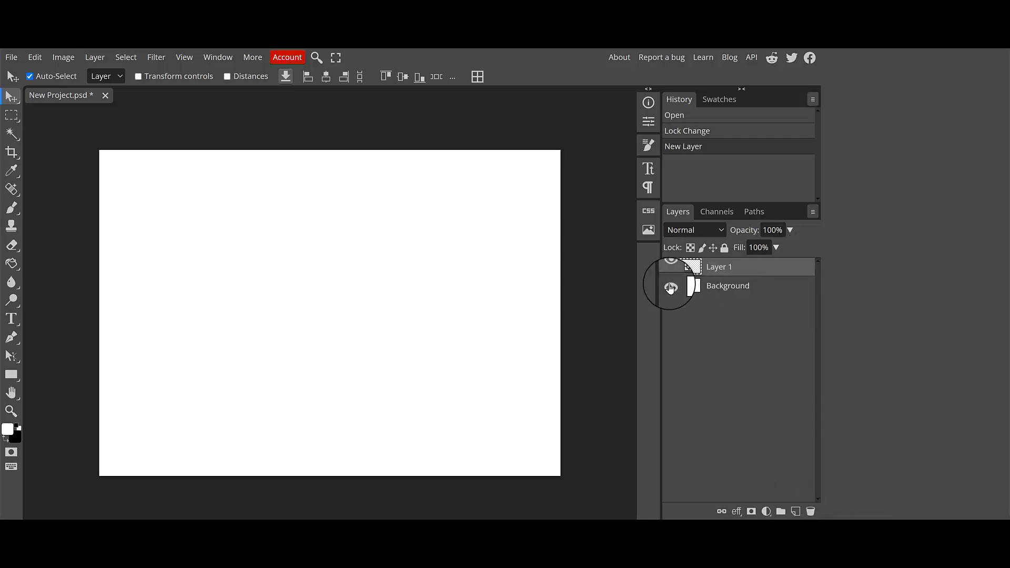
click(670, 287)
click(670, 289)
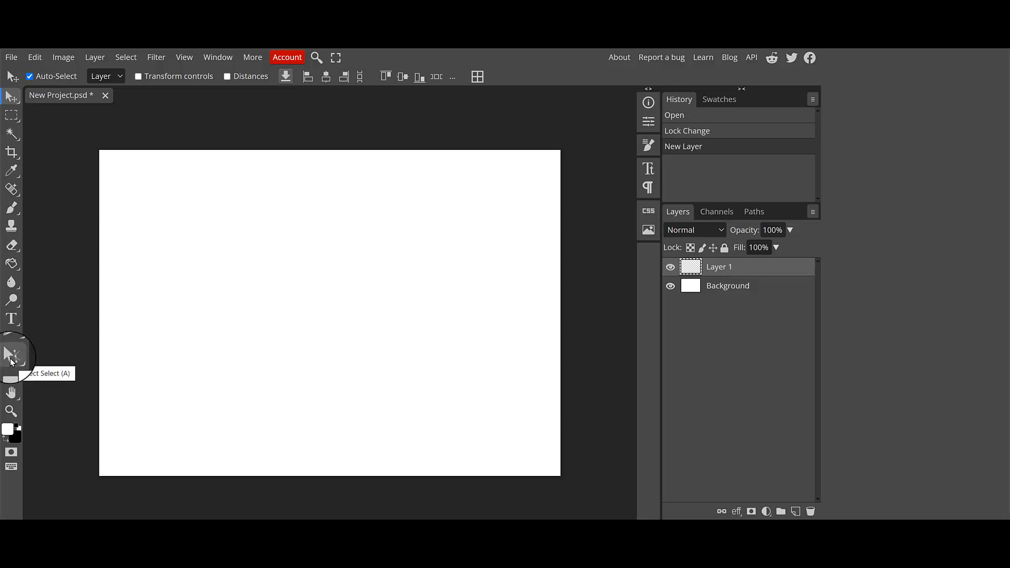
- Draw a closed letter K outline with straight segments in the middle of the canvas using the Pen tool
click(11, 361)
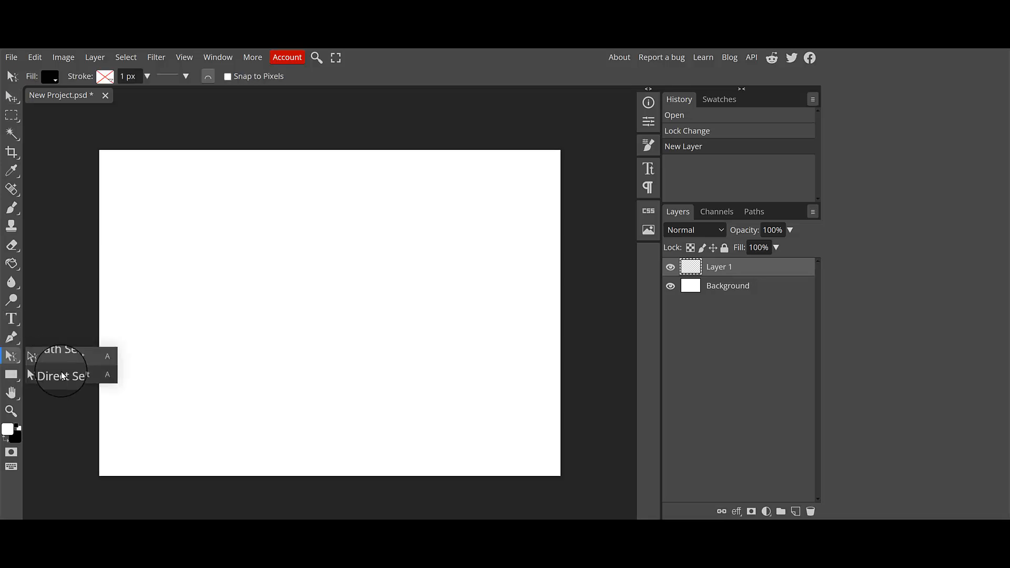
click(13, 339)
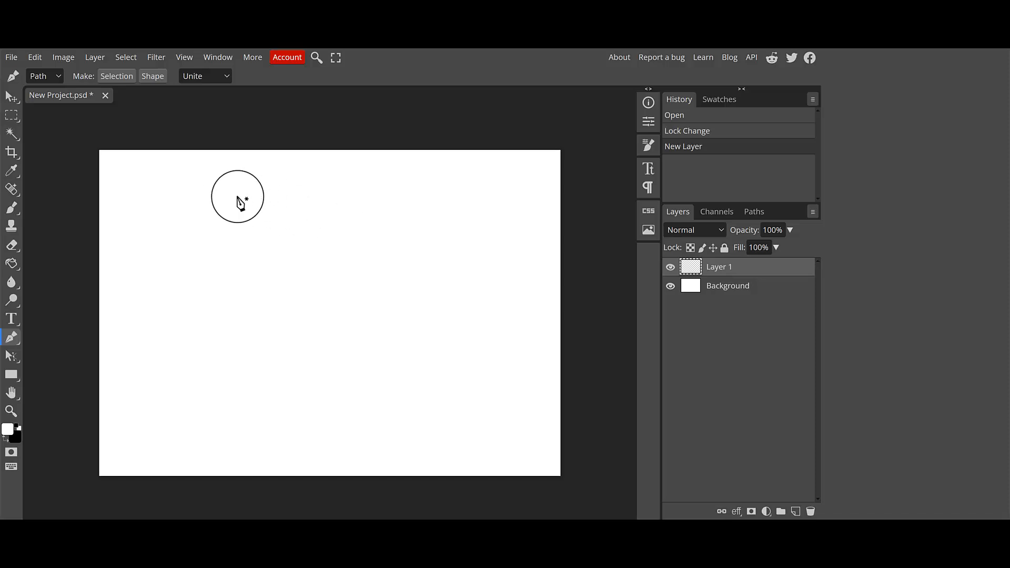
click(238, 197)
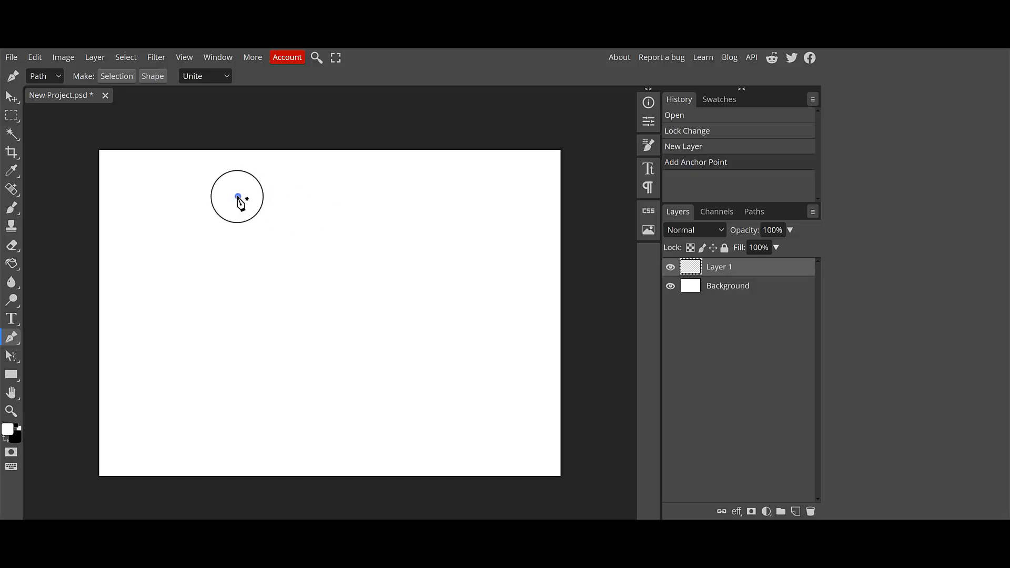
click(330, 192)
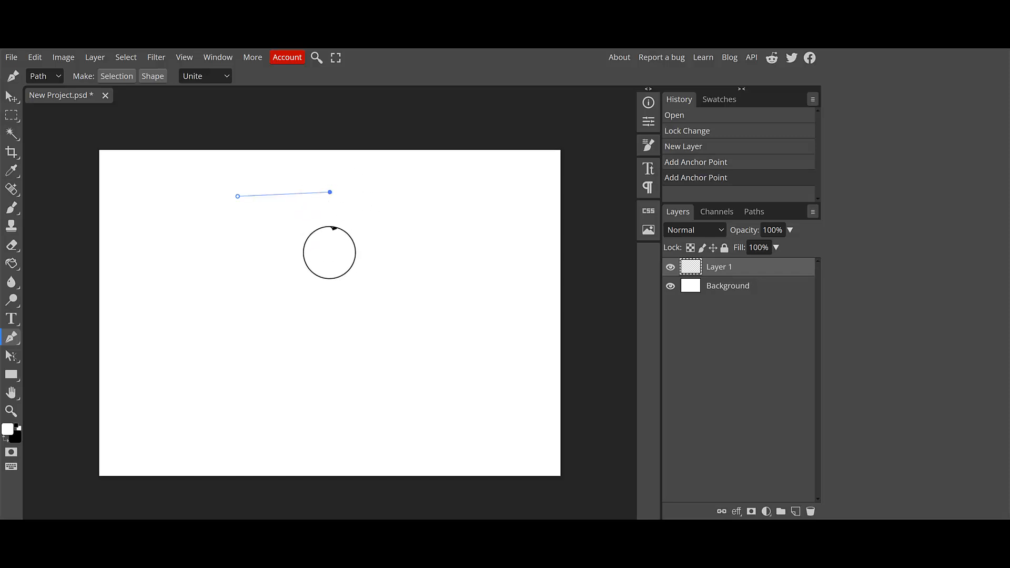
click(329, 295)
click(389, 229)
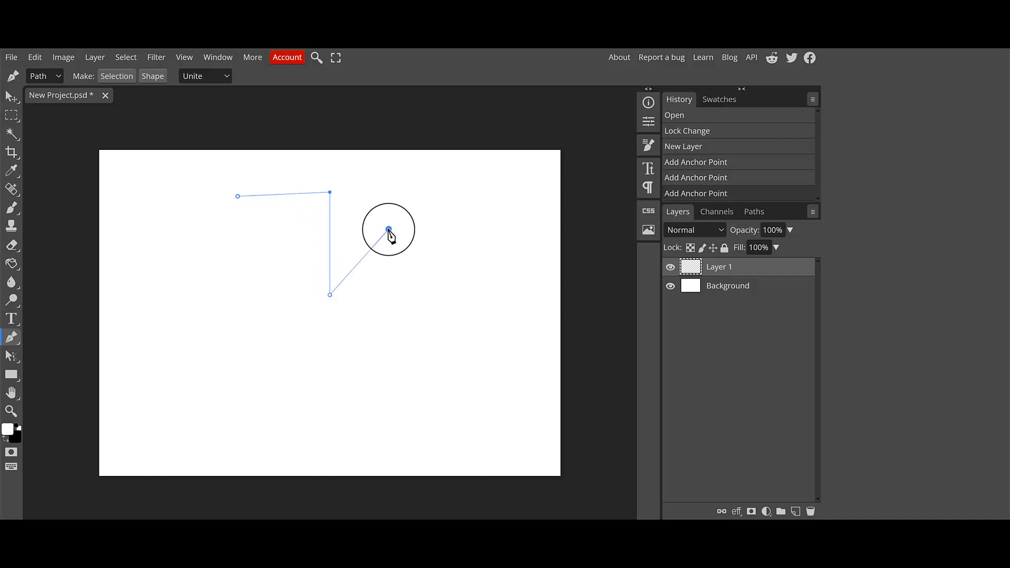
click(463, 238)
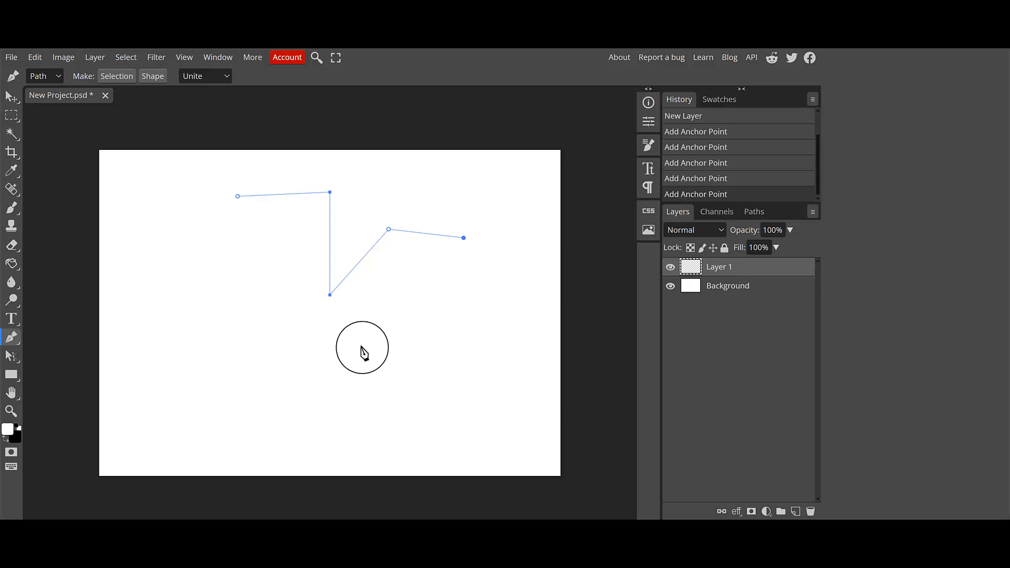
click(363, 353)
click(430, 424)
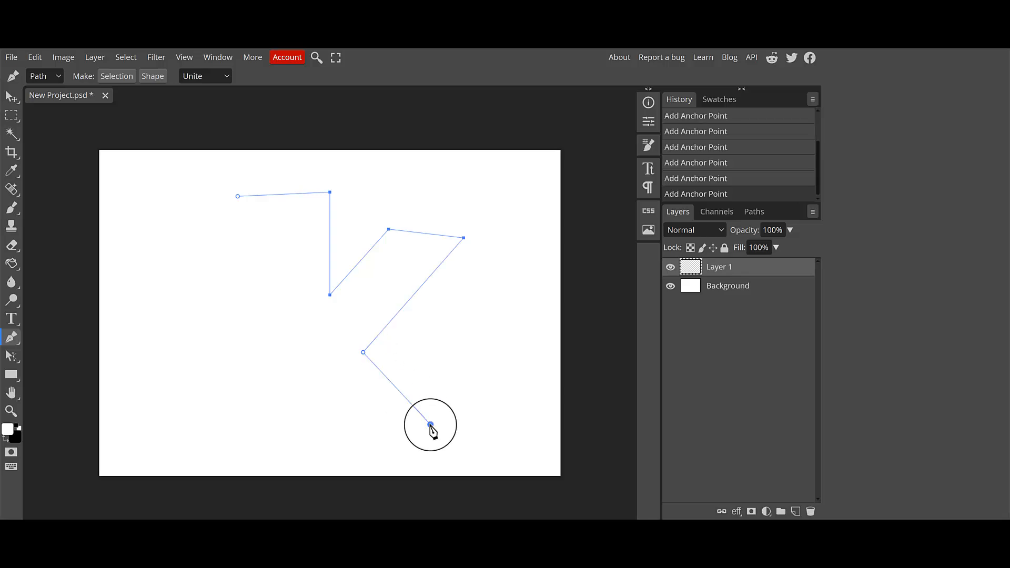
click(357, 439)
click(330, 375)
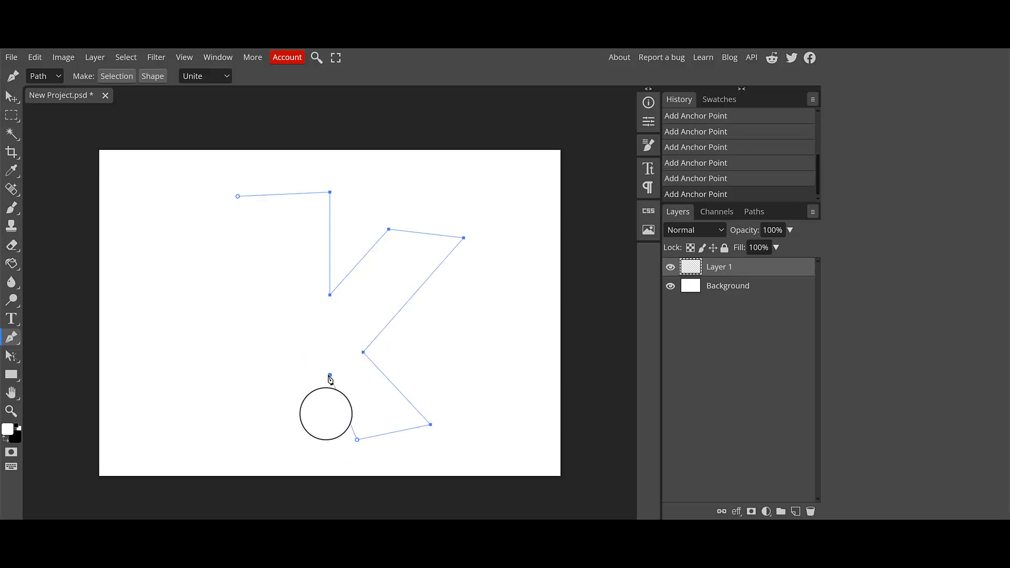
click(326, 453)
click(242, 441)
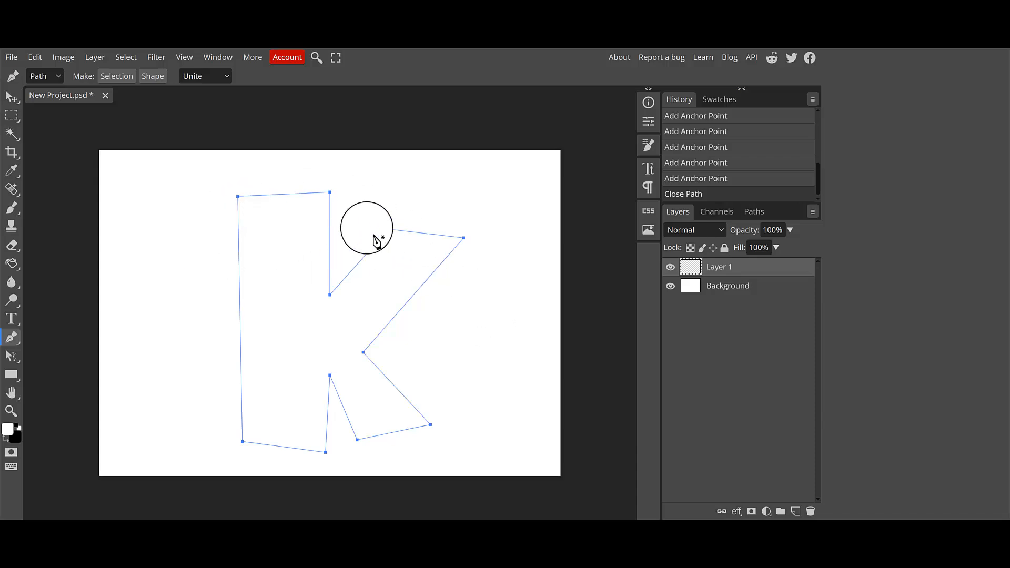
- Bend the top edges of the K's stem and upper arm, and the outer and bottom edges of its lower leg, into outward curves
click(12, 360)
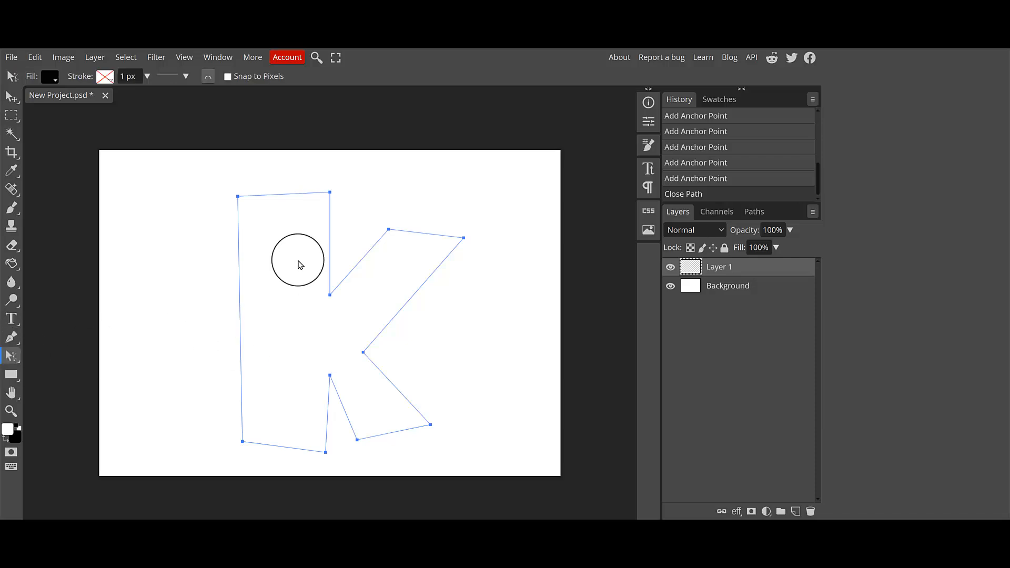
drag(308, 194, 290, 182)
drag(436, 237, 435, 224)
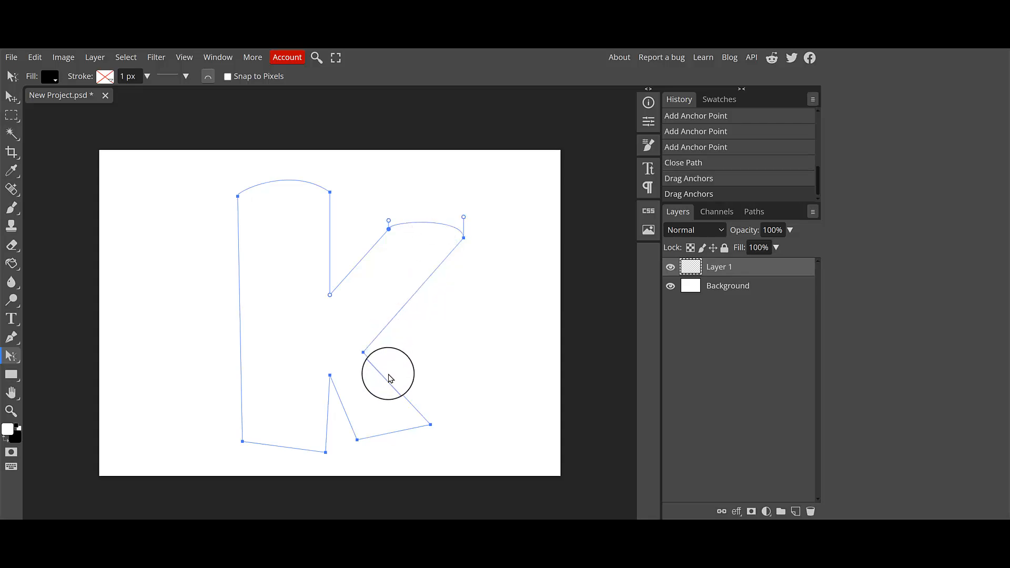
drag(388, 382, 399, 380)
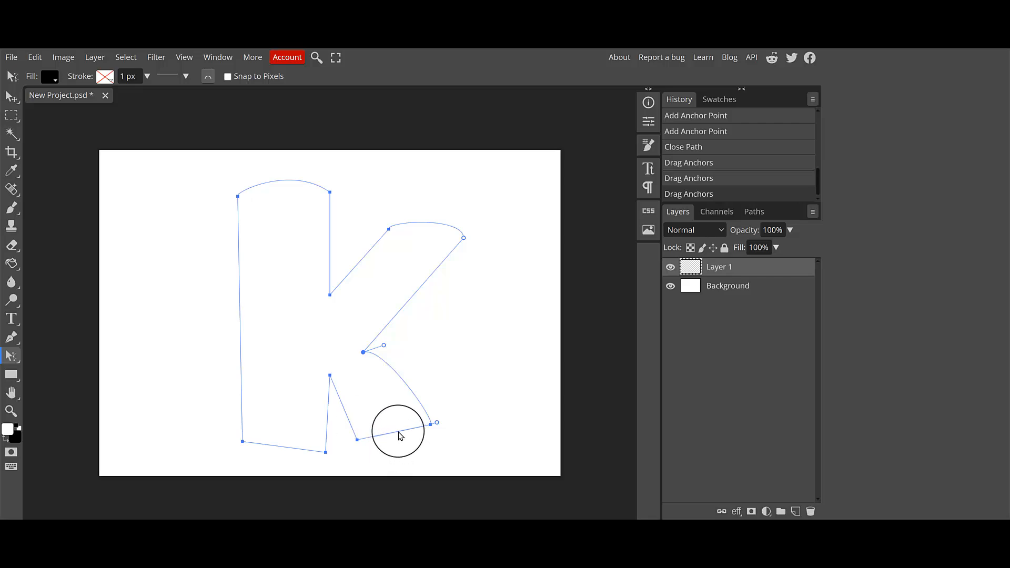
drag(400, 435, 403, 443)
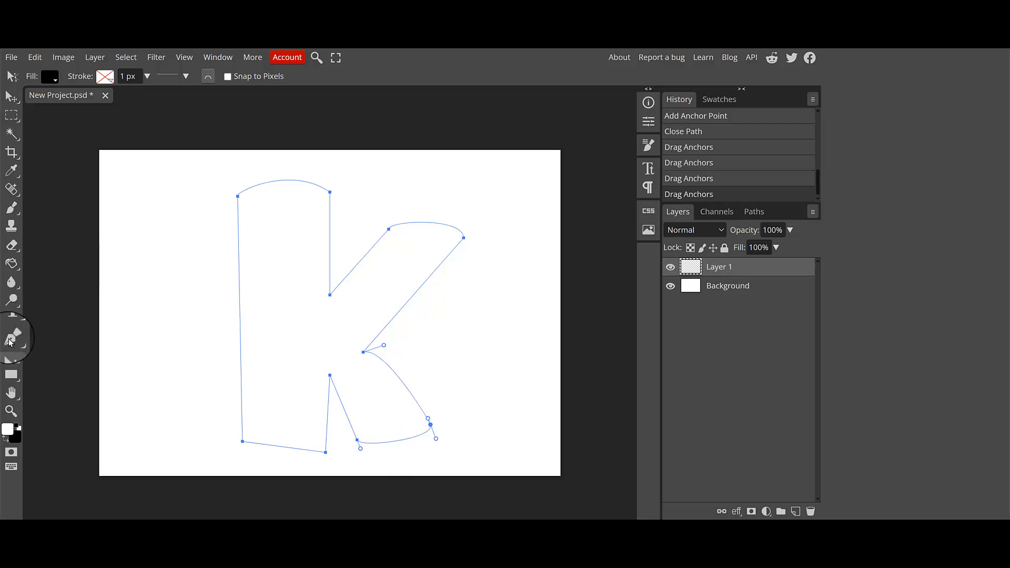
- Move the whole K path slightly up and to the right with Path Select, and delete it
drag(11, 356, 49, 359)
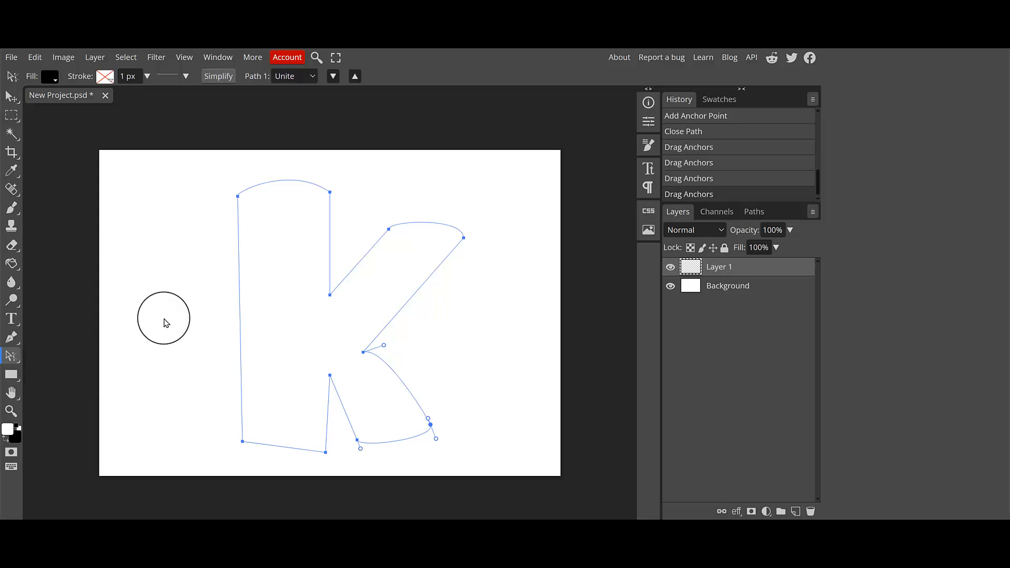
drag(239, 267, 262, 263)
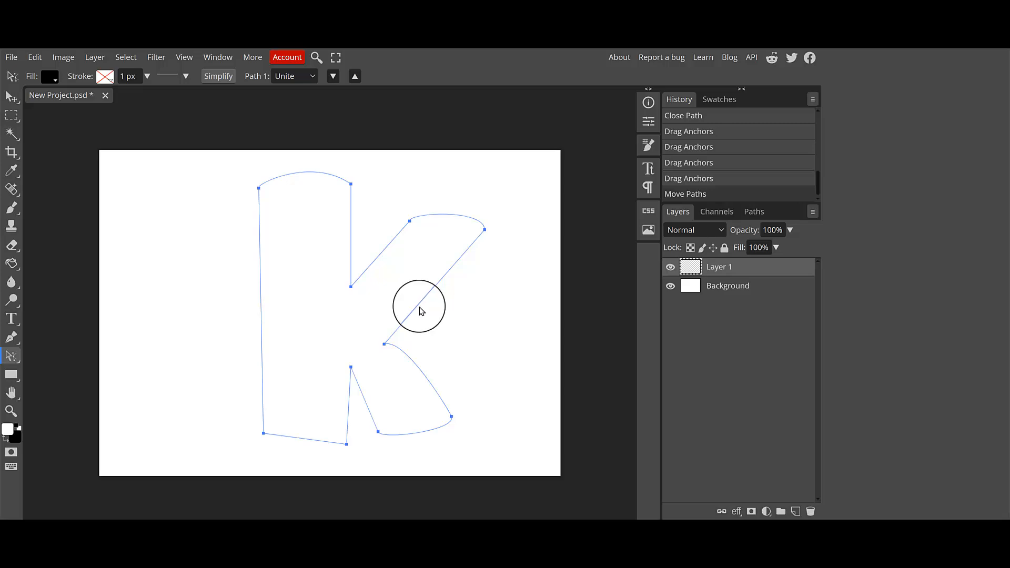
key(Delete)
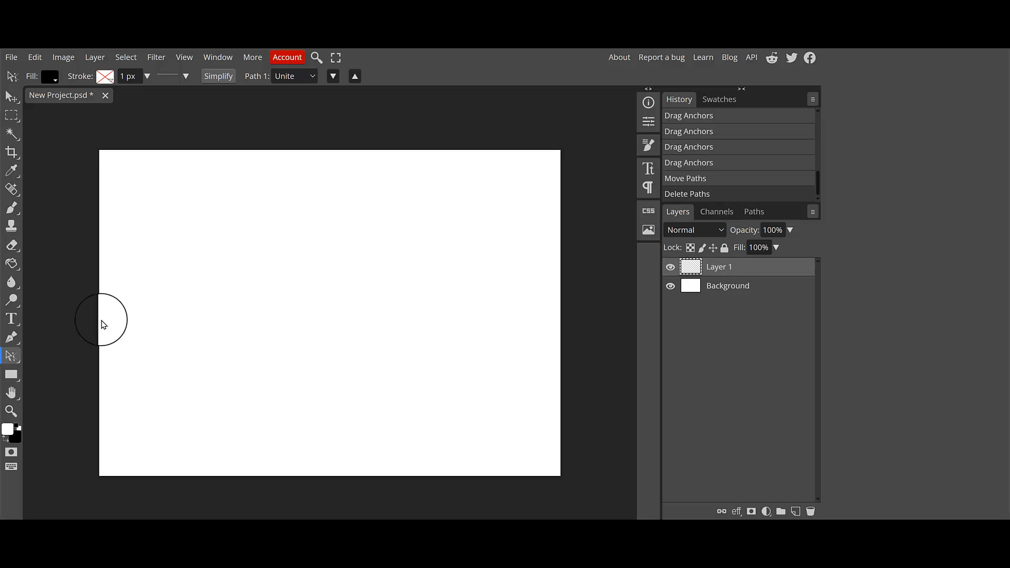
- Start a skull outline with the Pen tool, curving from the top centre down its left side and cheek to the lower jaw
click(12, 337)
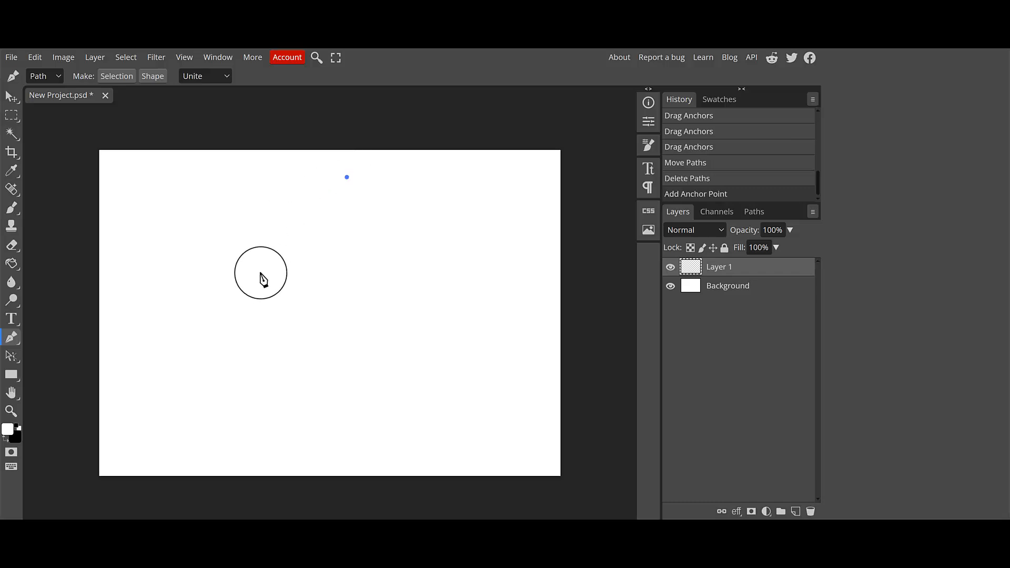
drag(261, 272, 262, 367)
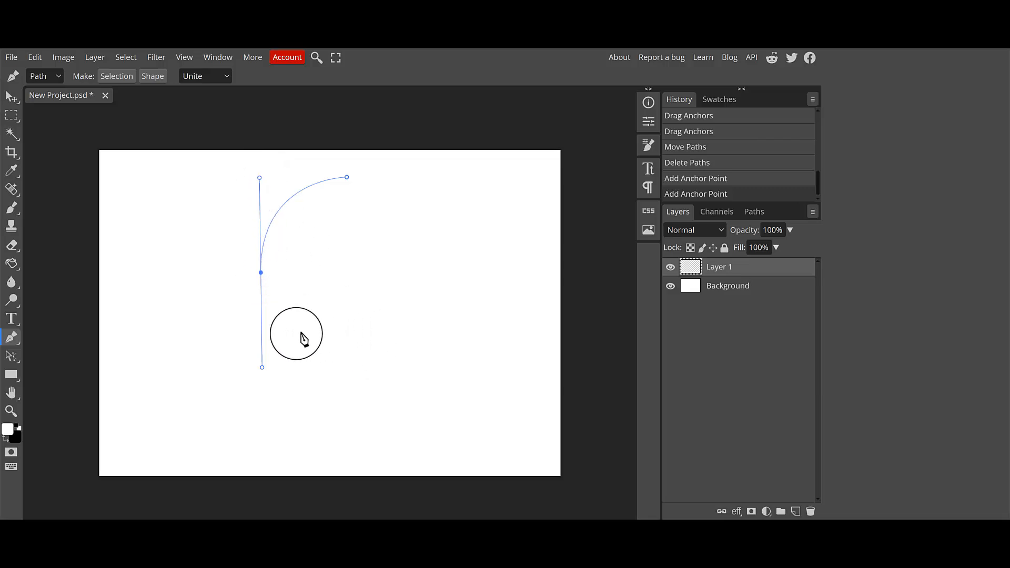
click(283, 327)
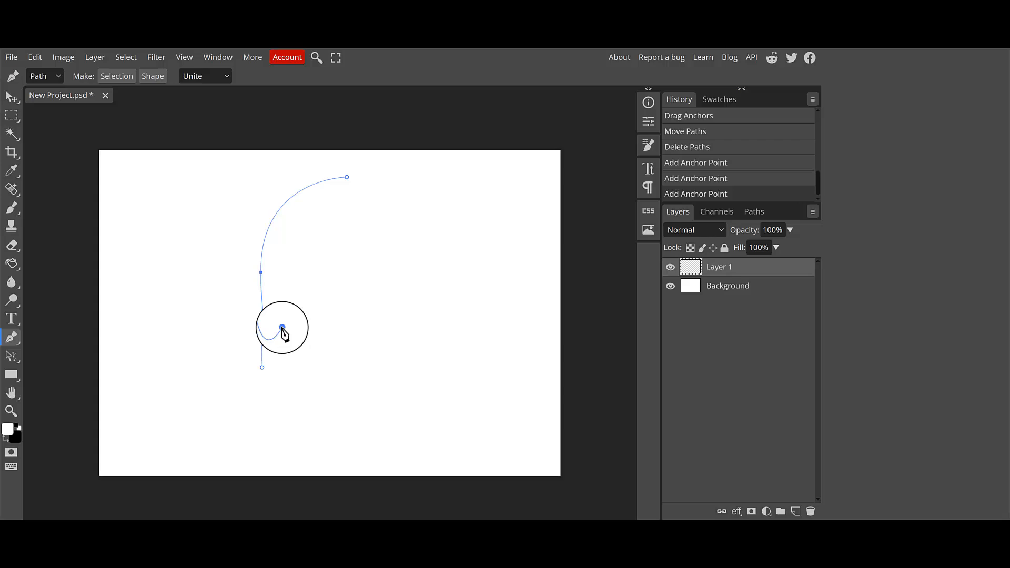
drag(324, 369, 365, 367)
click(325, 370)
key(ctrl+z)
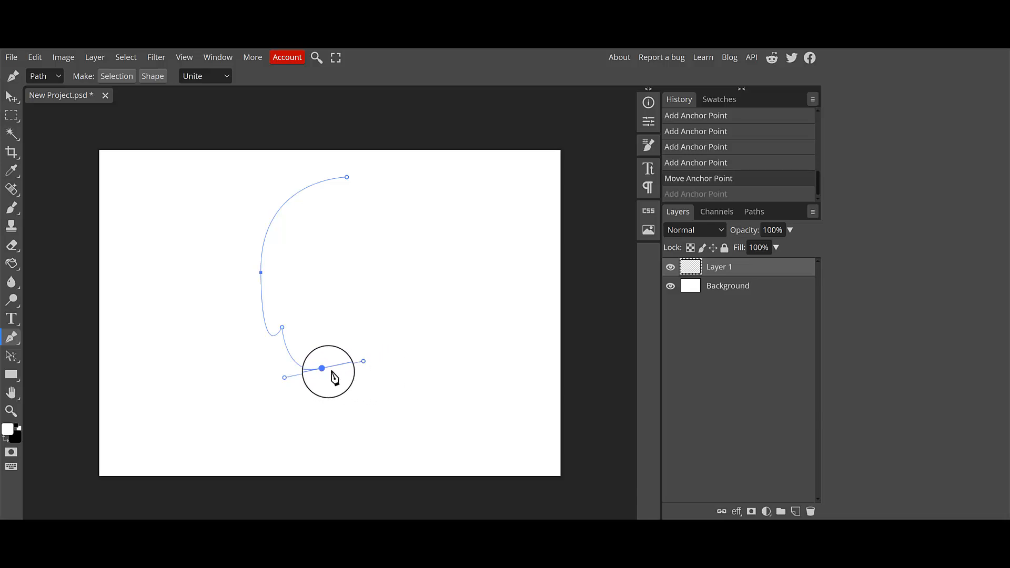
click(324, 370)
- Continue the skull outline with a wavy jaw edge and right cheek, and close the path with a smooth curve at the top
drag(378, 373, 458, 295)
click(449, 365)
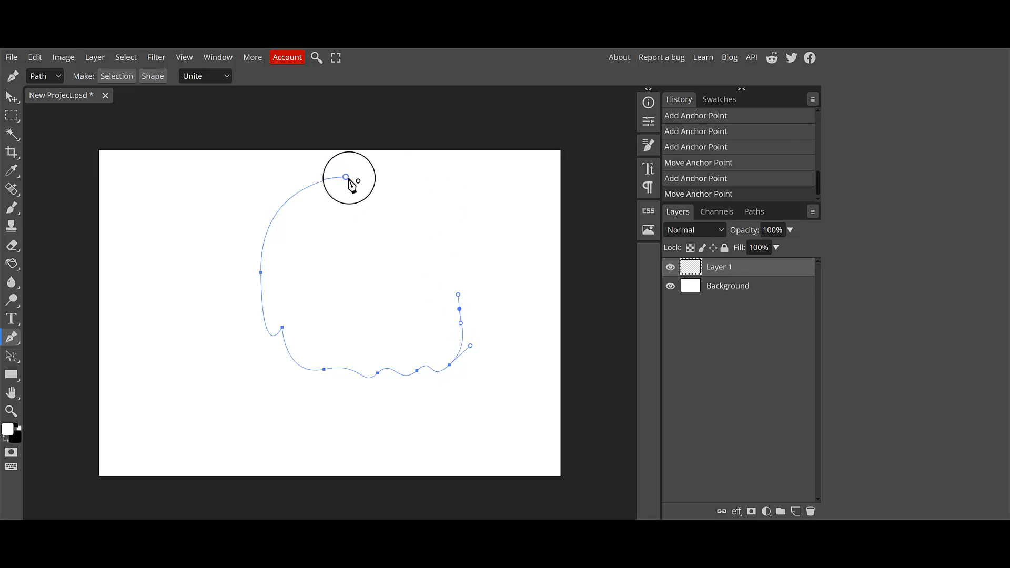
drag(348, 177, 263, 184)
drag(191, 177, 179, 189)
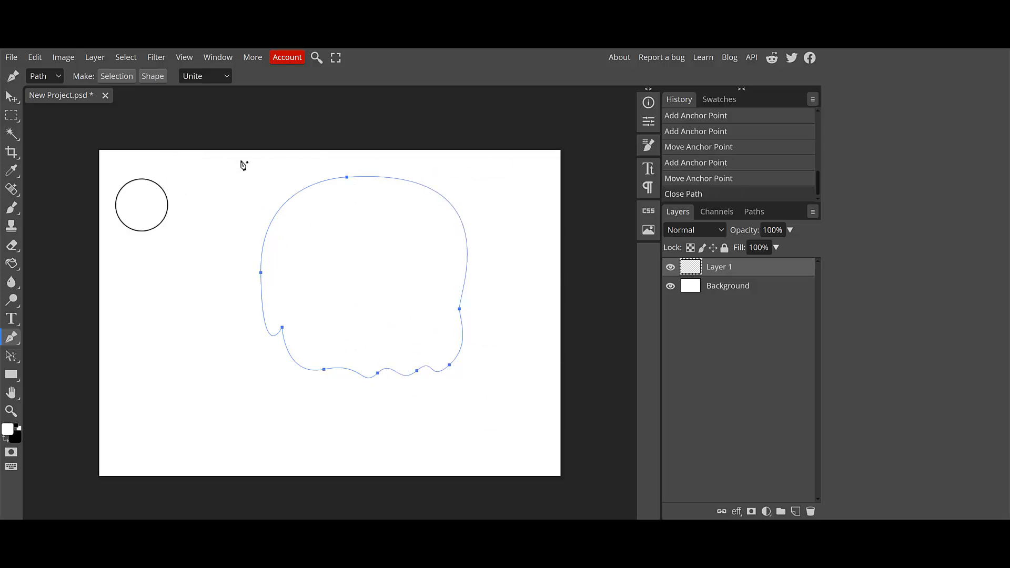
- Smooth the curve running into the skull's left cheek with the Direct Select tool
click(11, 356)
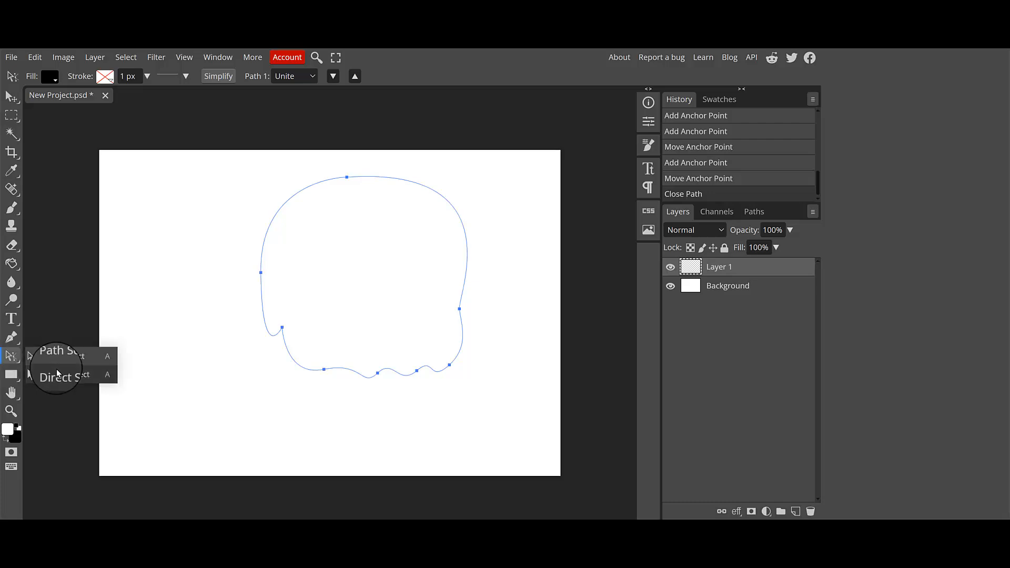
click(58, 373)
drag(277, 333, 259, 312)
- Reposition the jaw's anchor points and adjust their handles to form evenly spaced rounded teeth bumps with sharp corners between them
click(322, 368)
drag(325, 371, 318, 365)
click(376, 368)
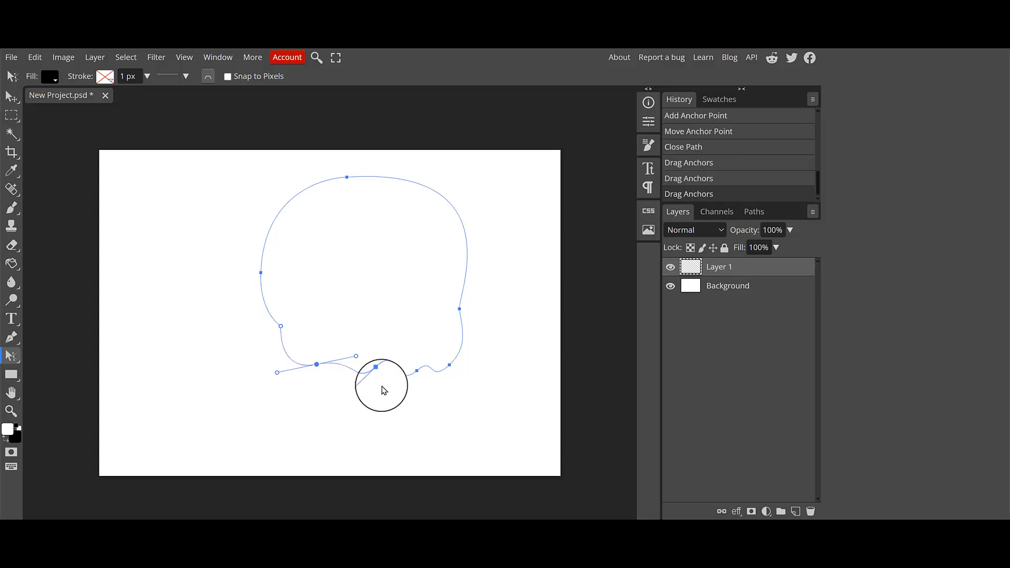
drag(377, 375, 324, 361)
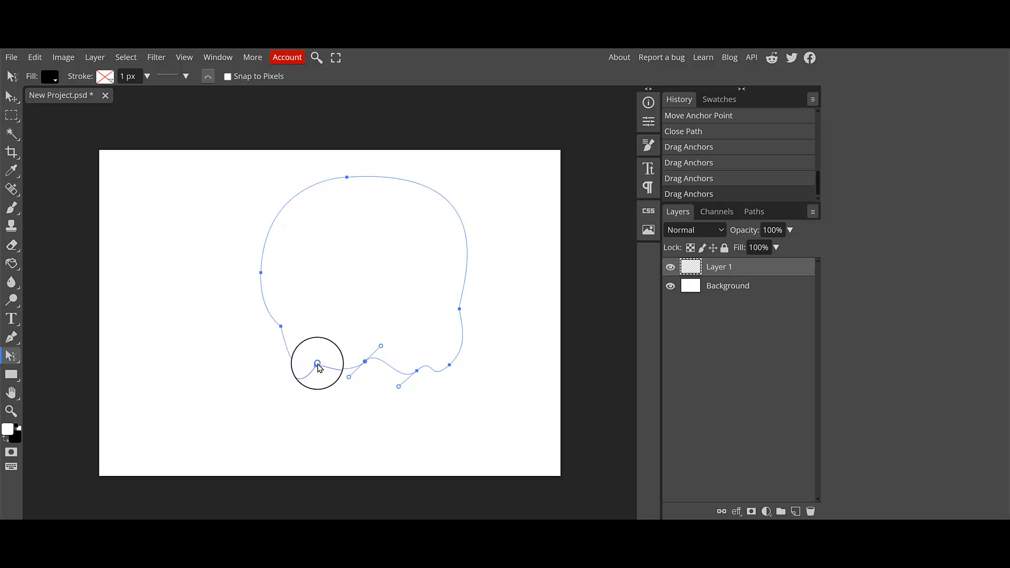
drag(317, 364, 318, 364)
drag(347, 377, 376, 352)
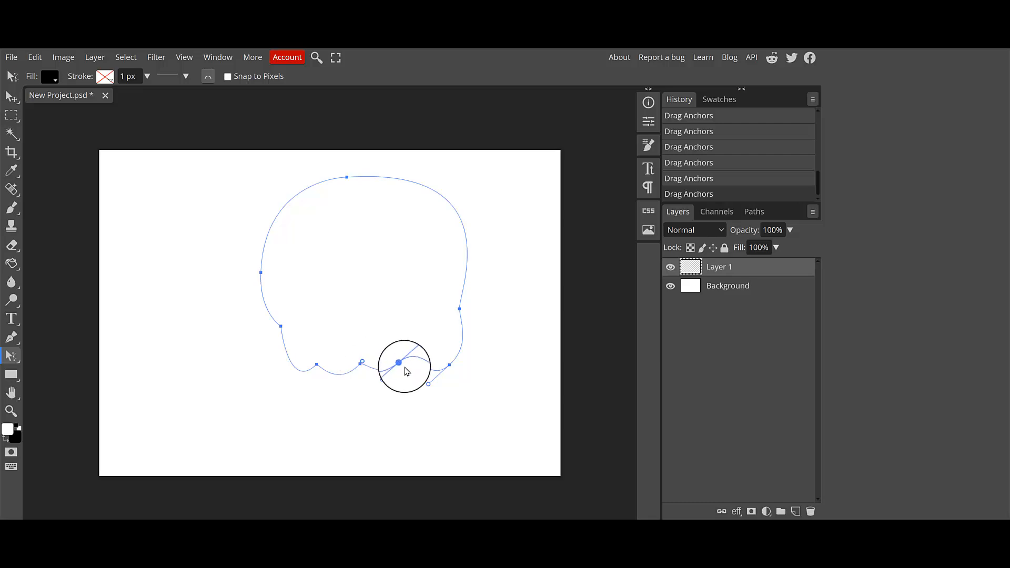
mouse_move(400, 365)
mouse_down()
mouse_move(440, 367)
mouse_move(399, 370)
mouse_up()
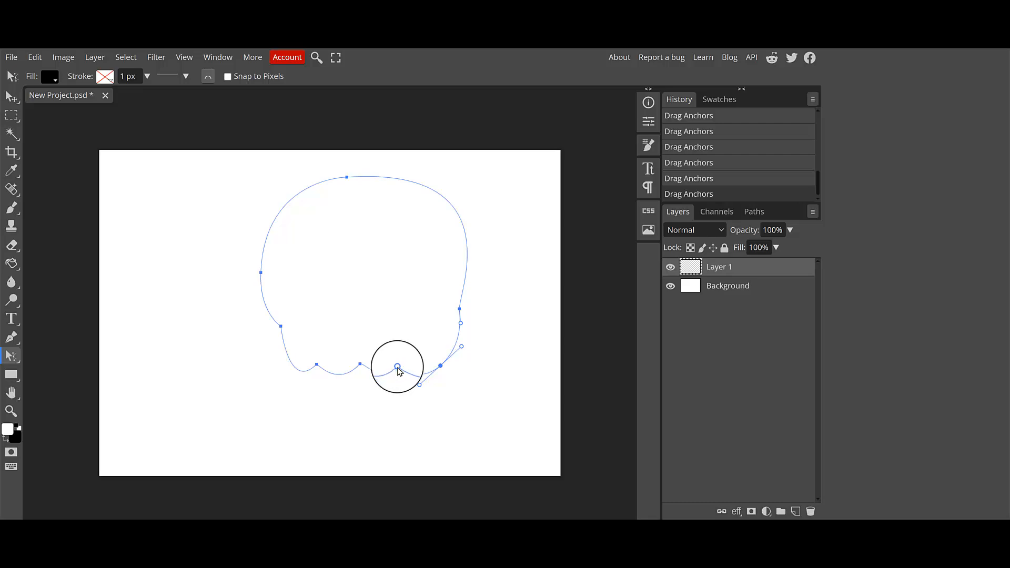
- Reposition the skull's right cheek and right jaw corner anchor points inward to tighten that side of the outline
drag(459, 309, 451, 313)
drag(439, 320, 438, 321)
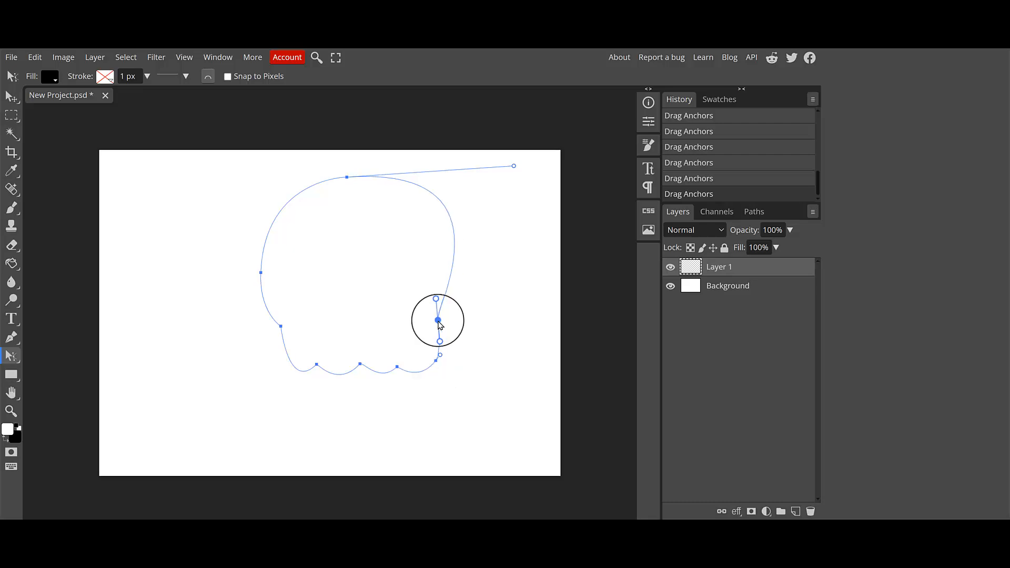
drag(436, 361, 433, 362)
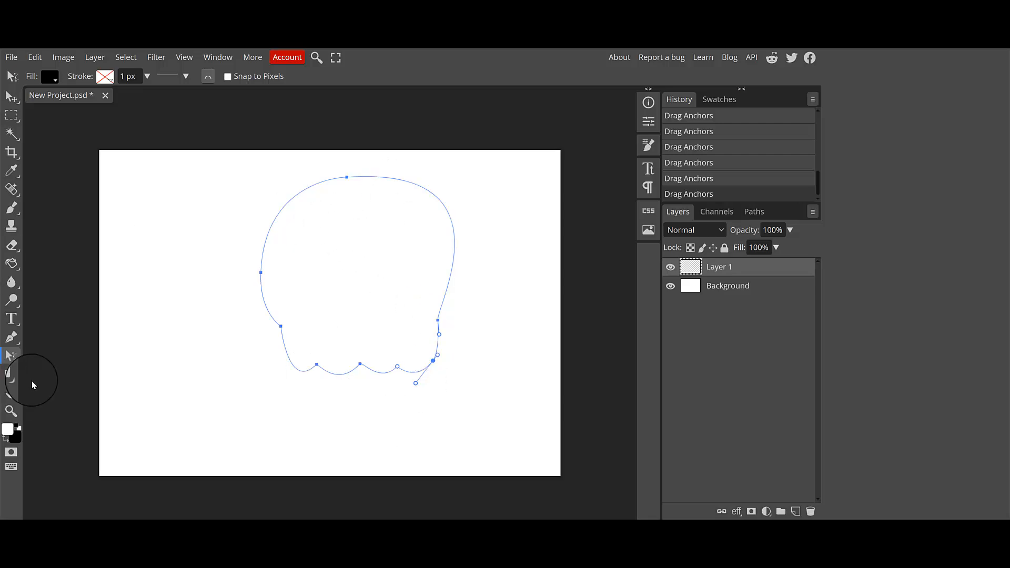
- Move the whole skull path left and slightly down on the canvas with the Path Select tool
right_click(11, 356)
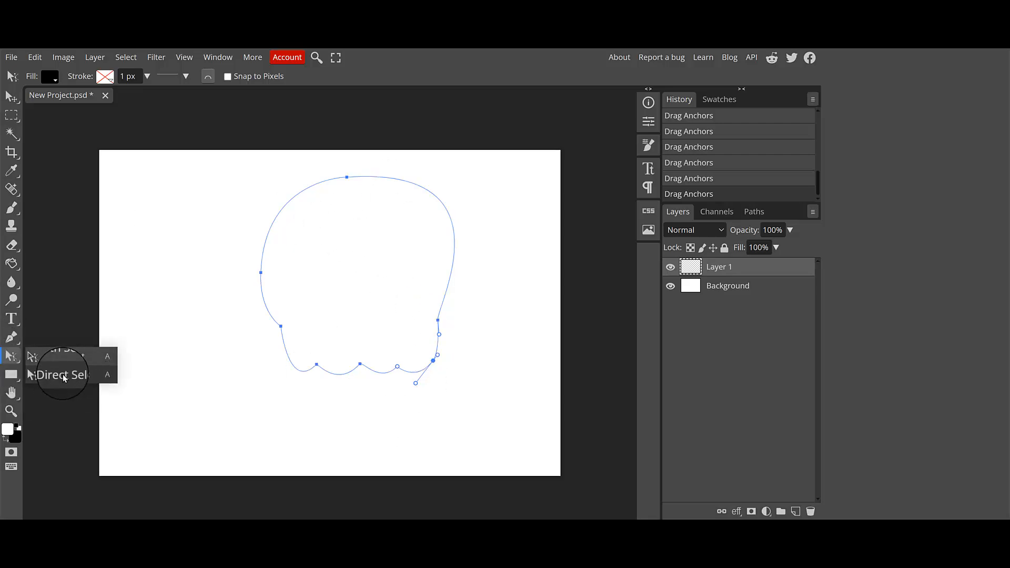
click(62, 356)
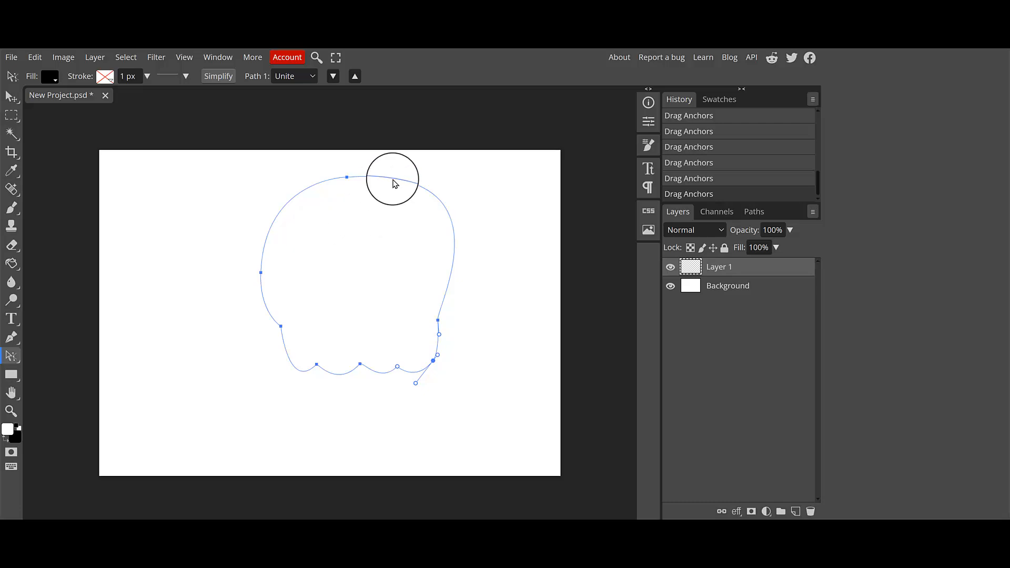
drag(393, 183, 365, 190)
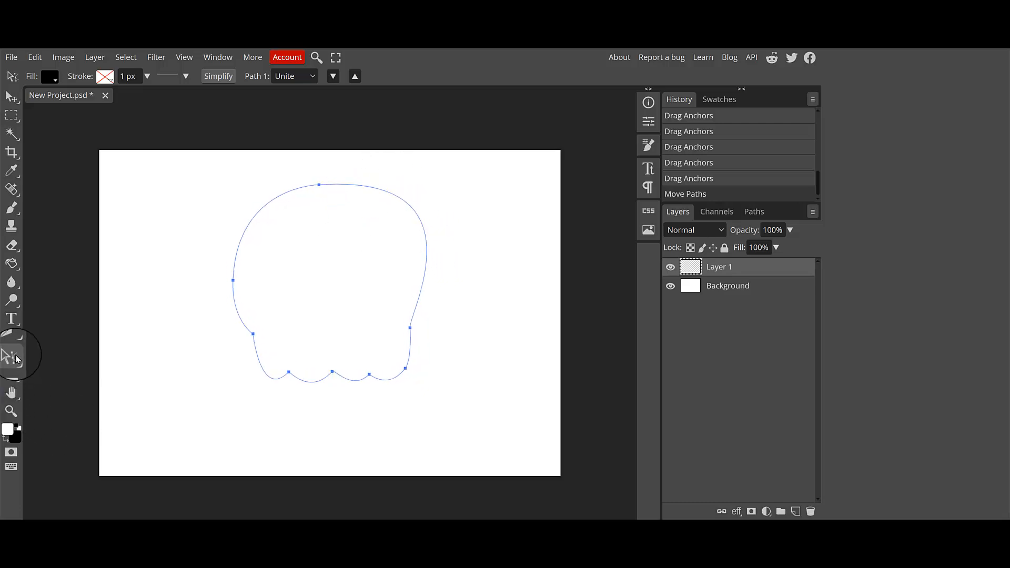
- Slightly reshape the upper-right curve of the skull outline with the Direct Select tool
right_click(15, 359)
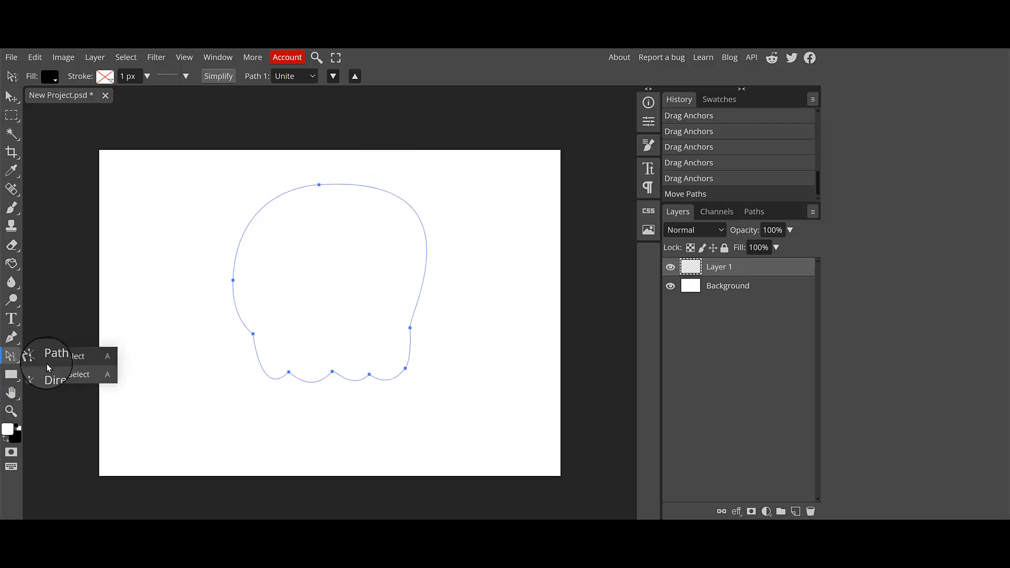
click(62, 376)
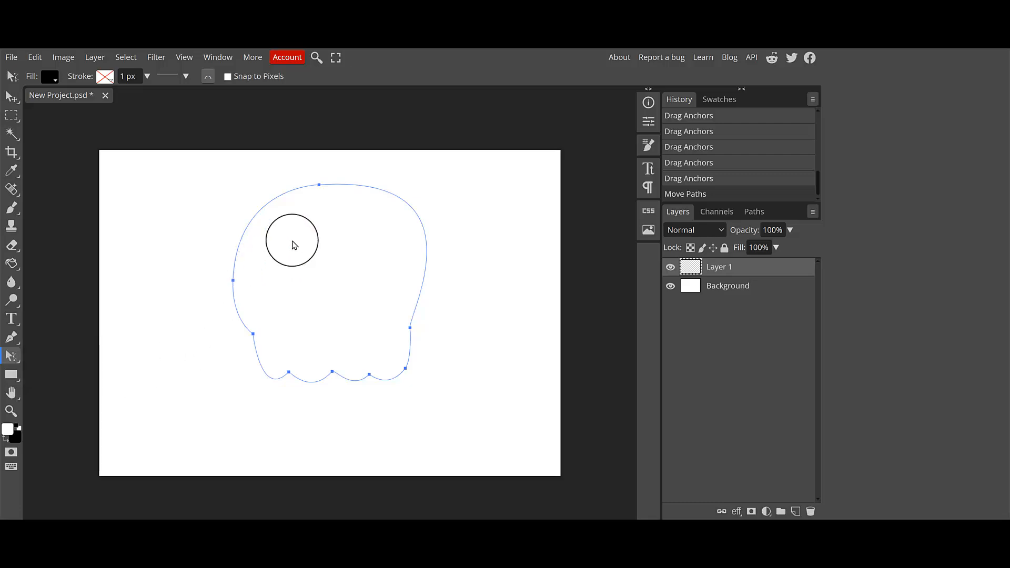
mouse_move(365, 185)
mouse_down()
mouse_move(369, 203)
mouse_move(363, 193)
mouse_up()
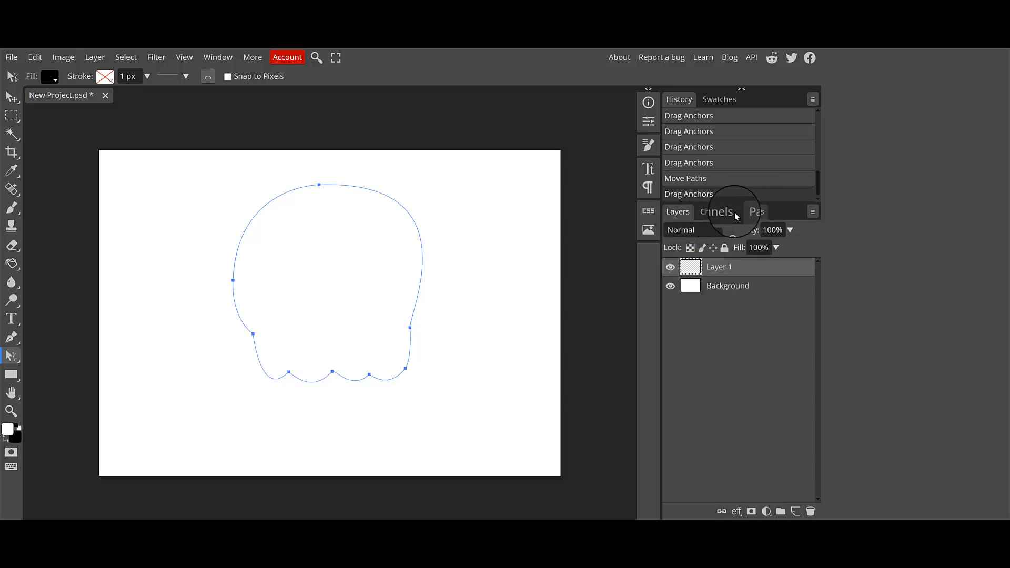
- Convert the skull's Work Path into a selection and fill it with the current white using the Paint Bucket
click(753, 214)
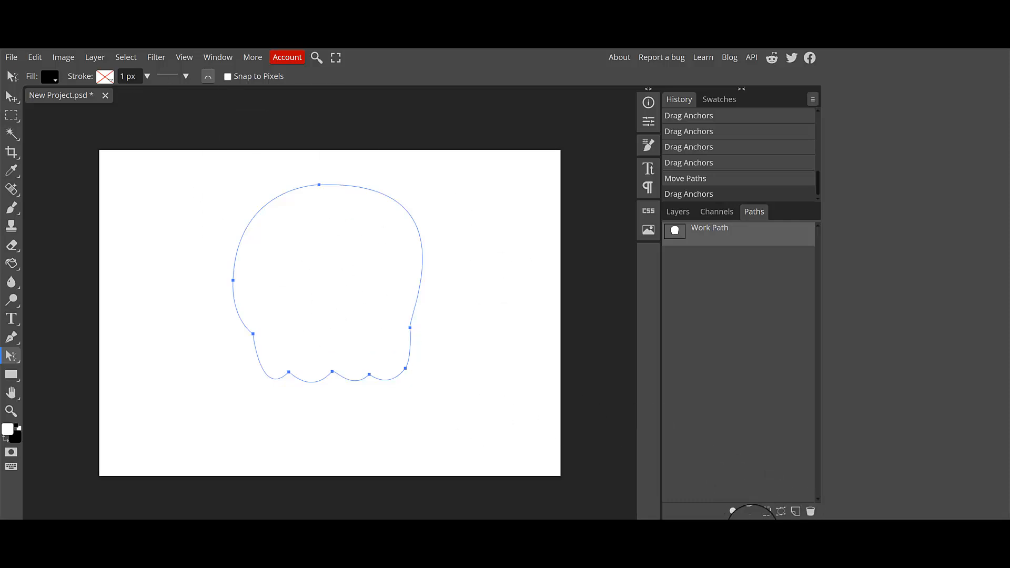
click(767, 512)
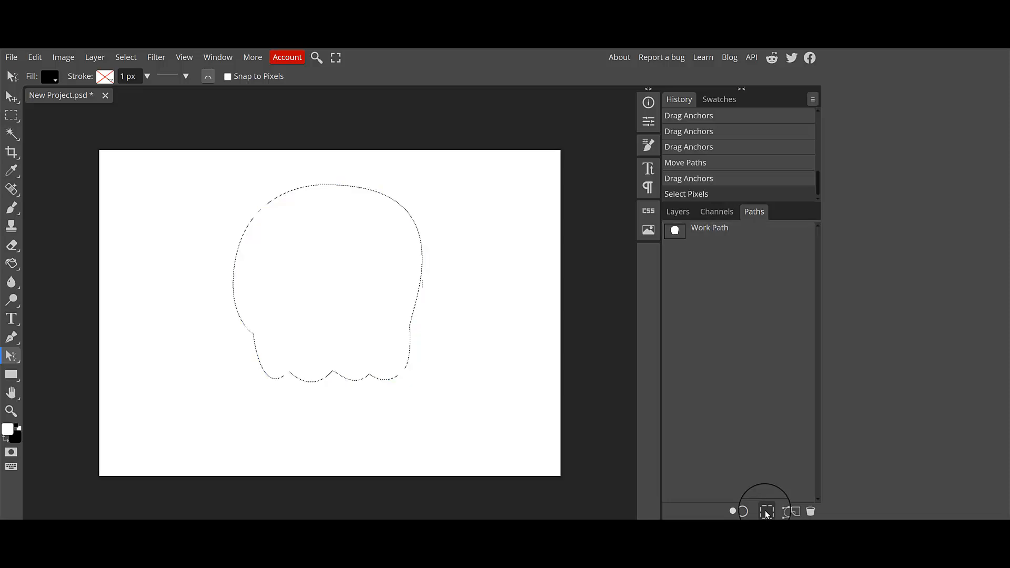
click(12, 264)
click(325, 252)
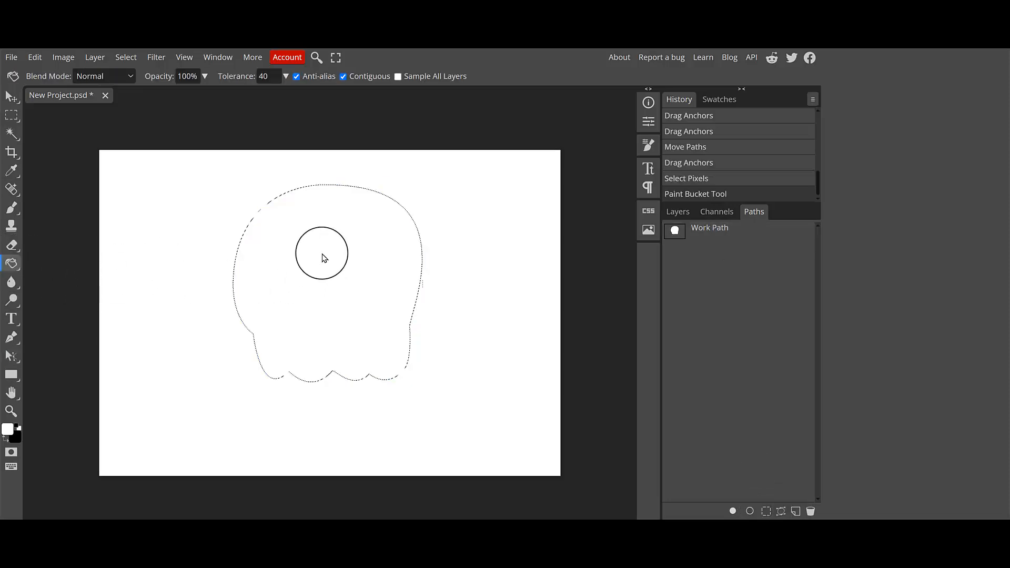
- Set the foreground colour to bright red (#ff0606) and fill the skull selection with it
click(8, 430)
drag(146, 316, 235, 95)
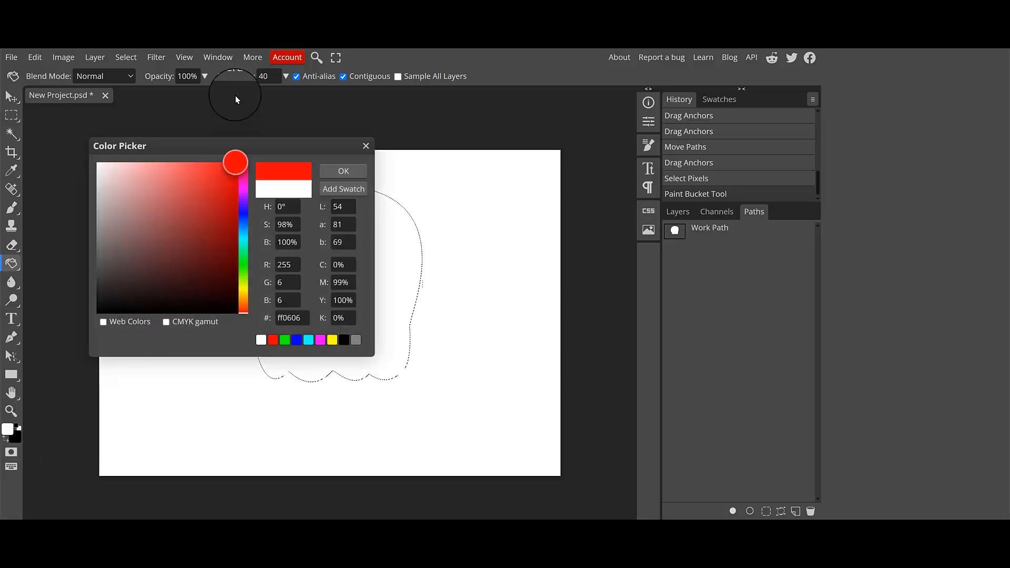
click(344, 172)
click(332, 260)
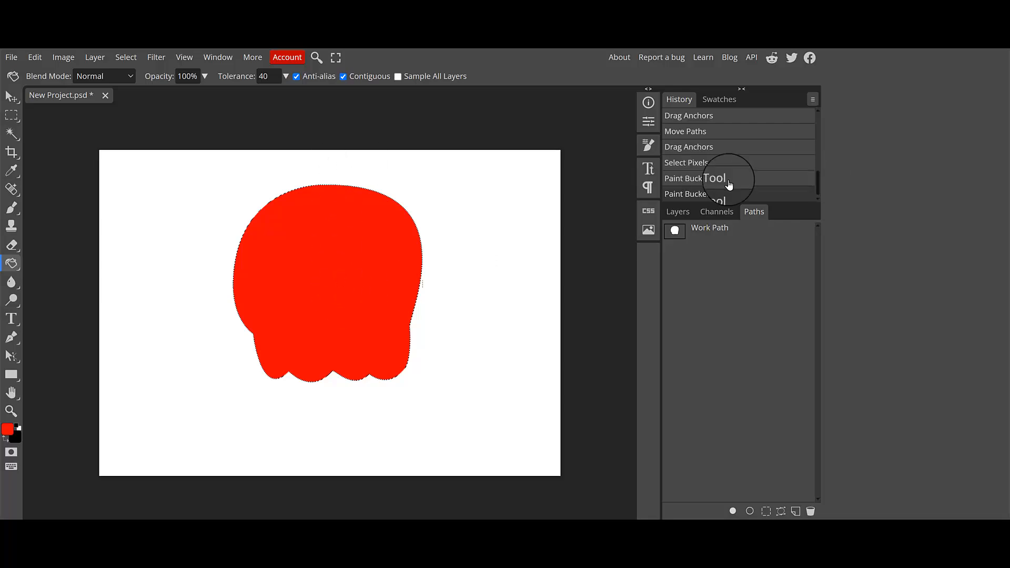
- Toggle Layer 1's visibility to examine the red fill, and compare it with the separately stored Work Path
click(676, 213)
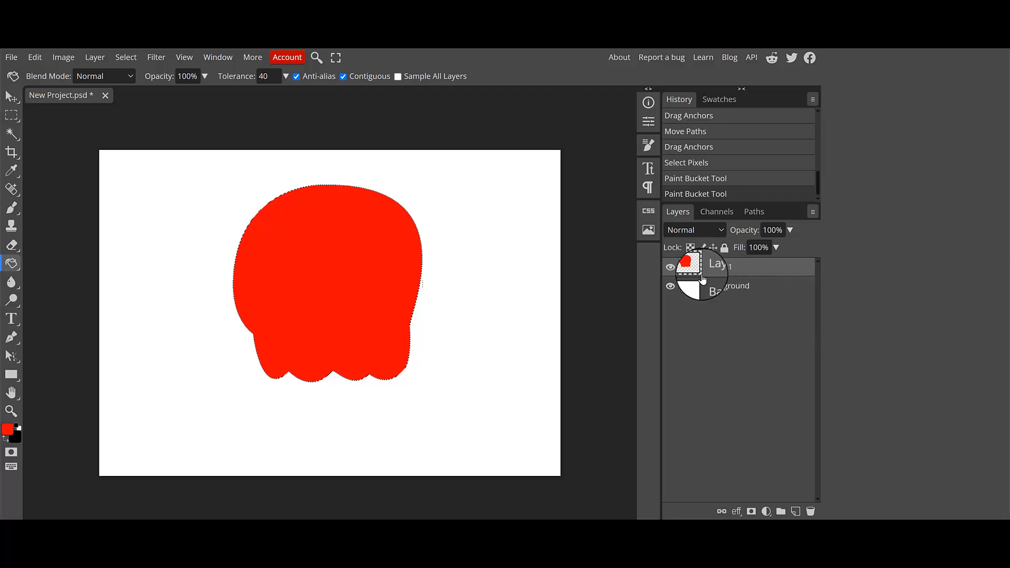
click(671, 269)
click(671, 269)
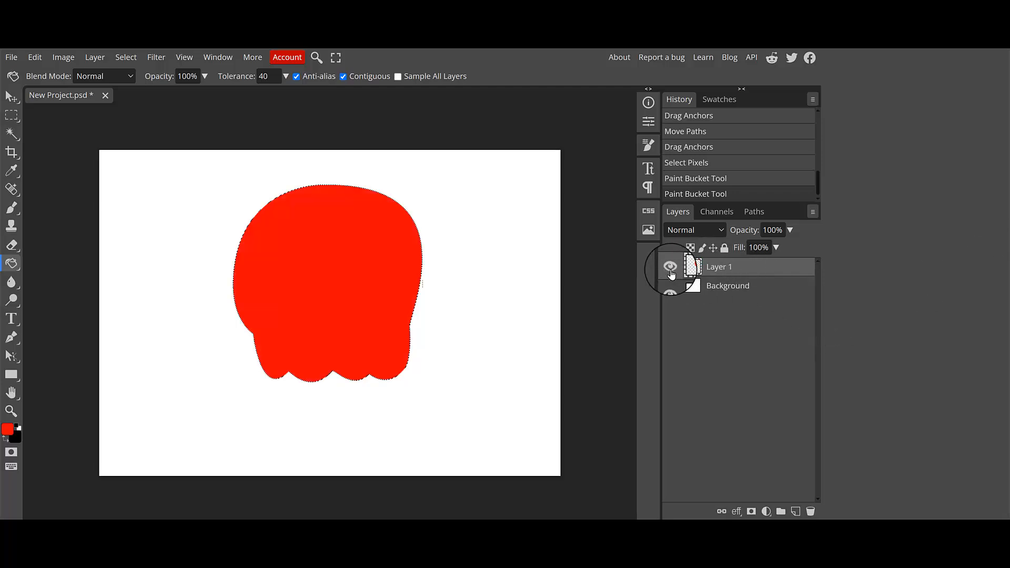
click(671, 269)
click(671, 271)
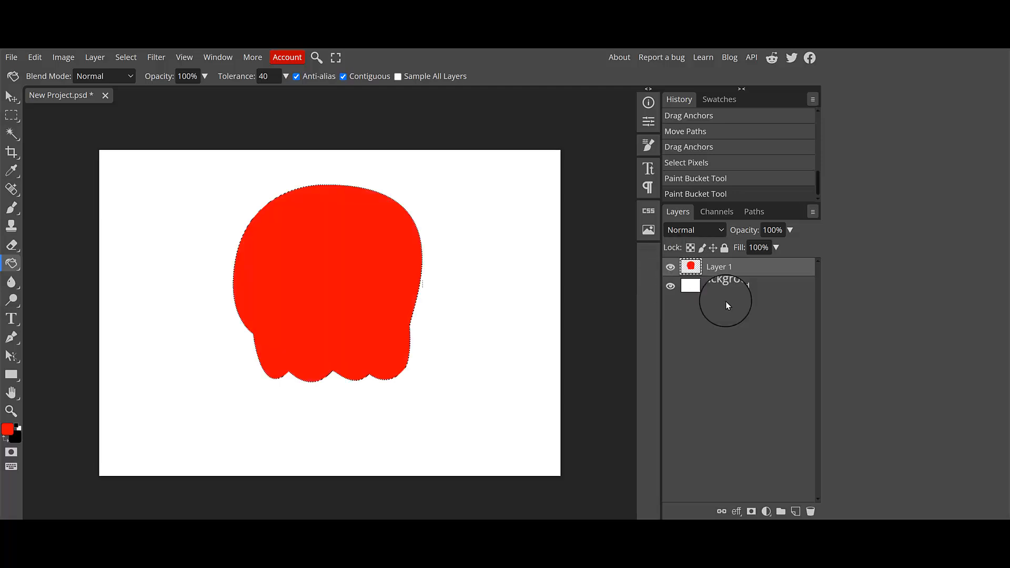
click(755, 213)
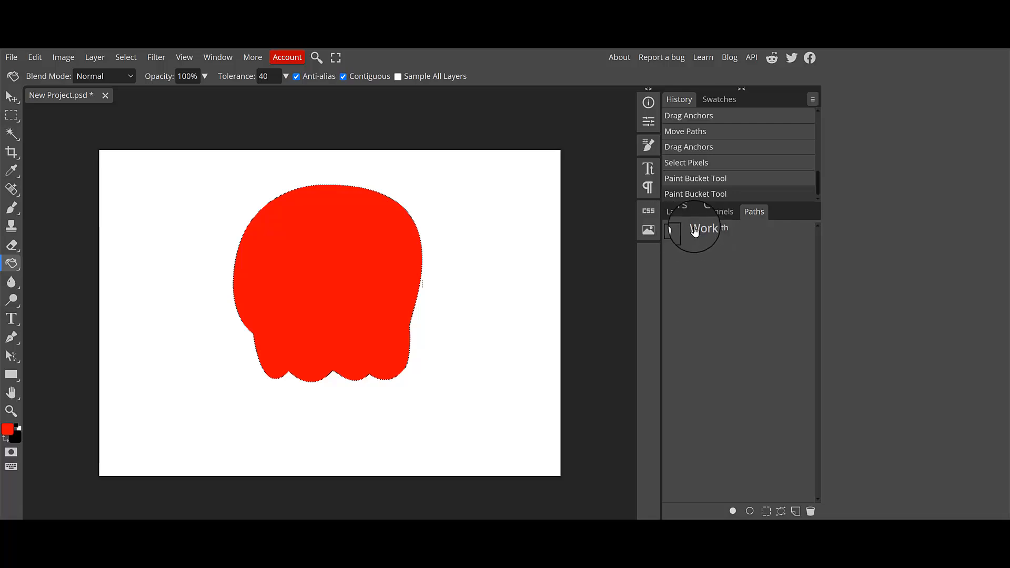
- Move the filled red skull on Layer 1 to the left side of the canvas with the Move tool
click(672, 213)
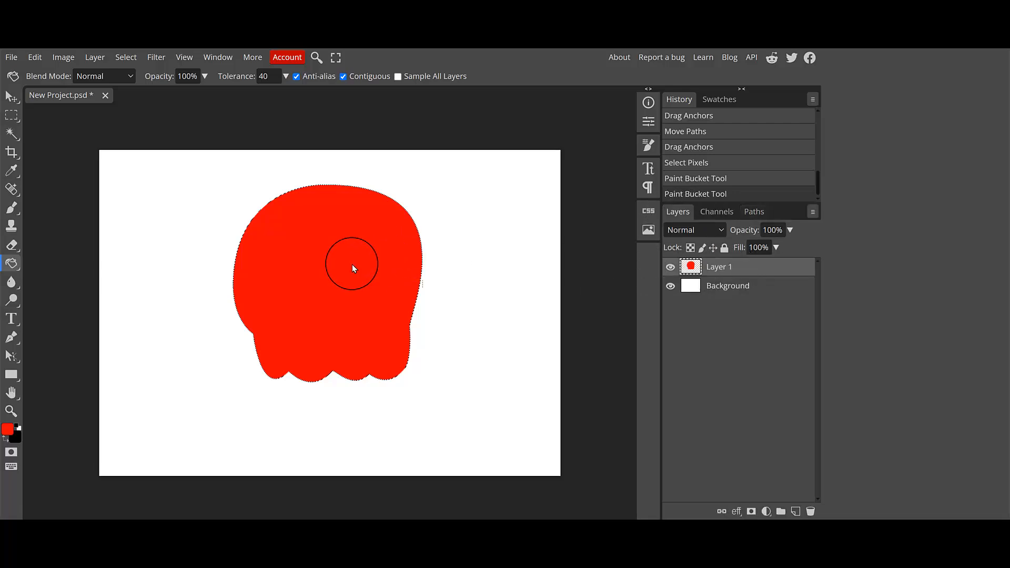
click(11, 98)
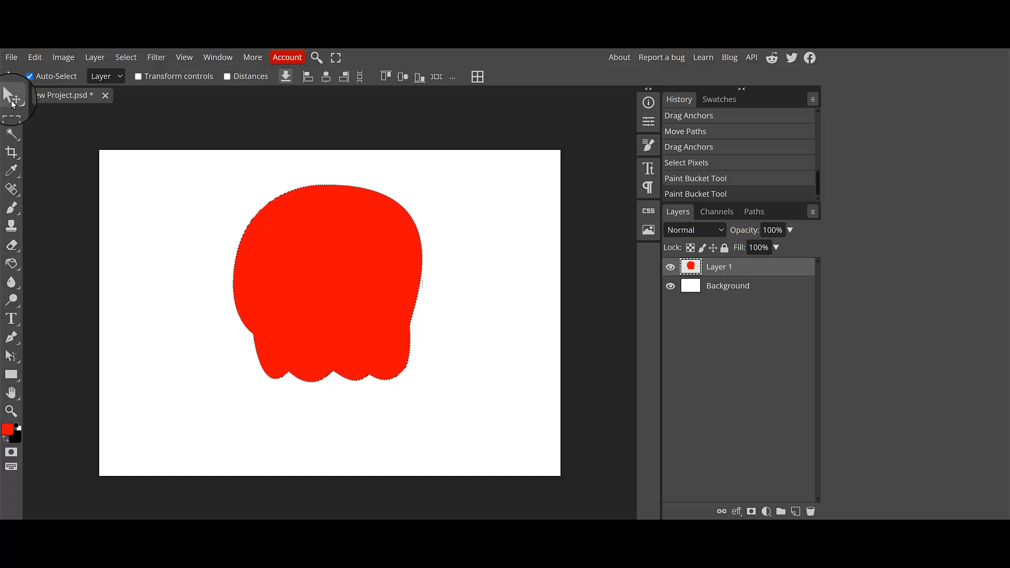
drag(345, 277, 260, 273)
- Activate the Work Path and move it with the Path Select tool into the empty area right of the red skull
click(753, 211)
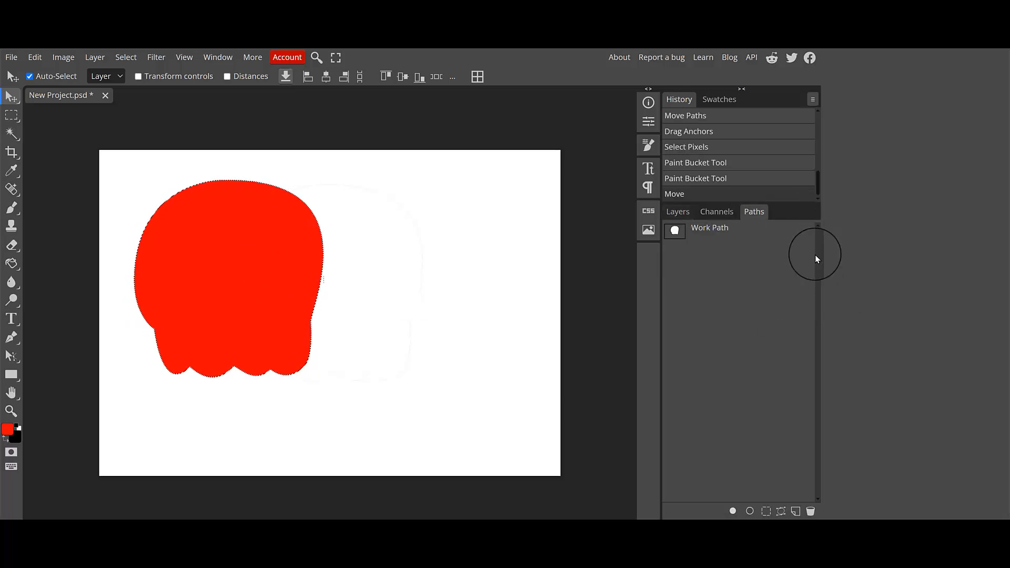
click(718, 230)
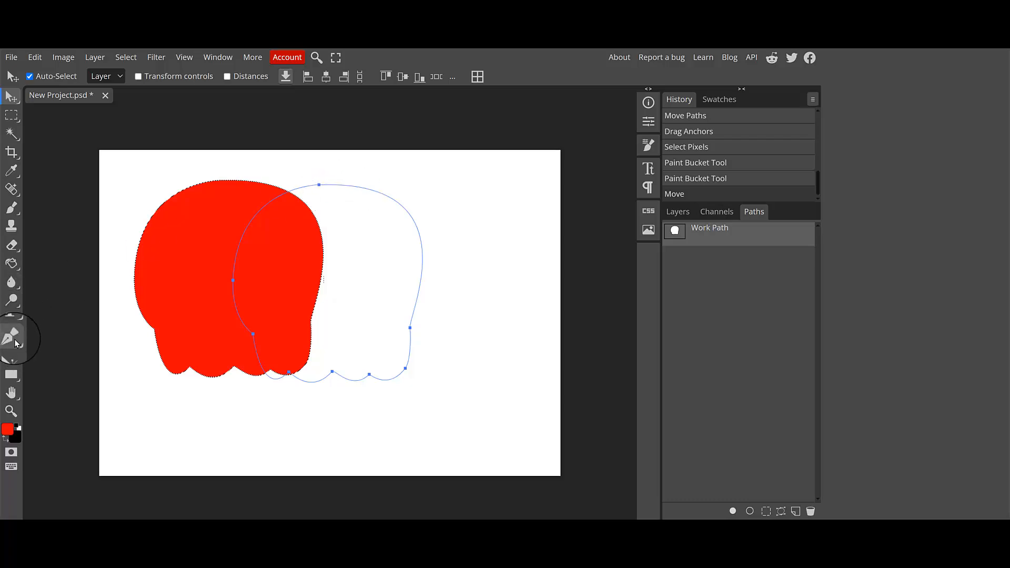
click(12, 357)
right_click(12, 357)
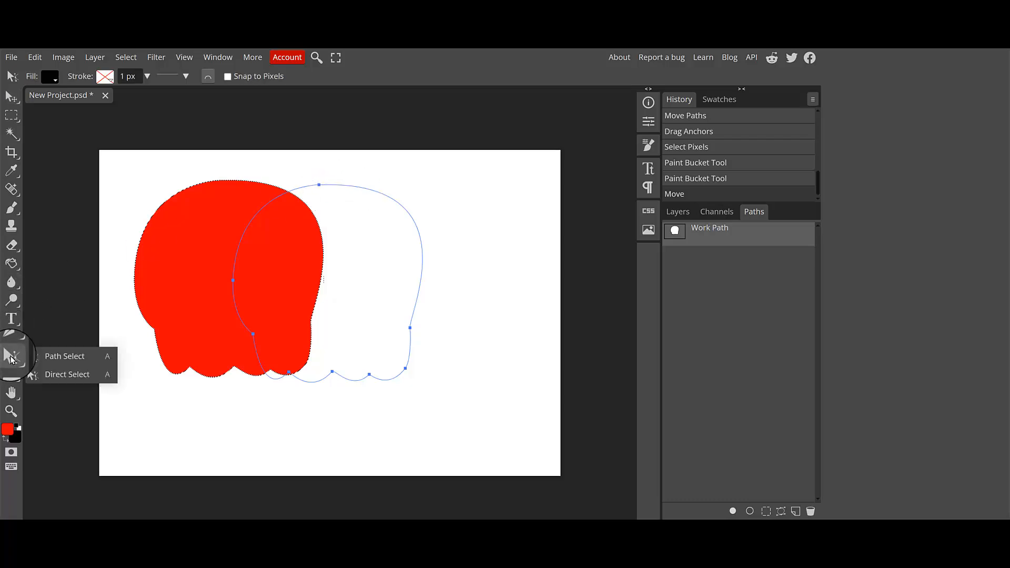
click(76, 358)
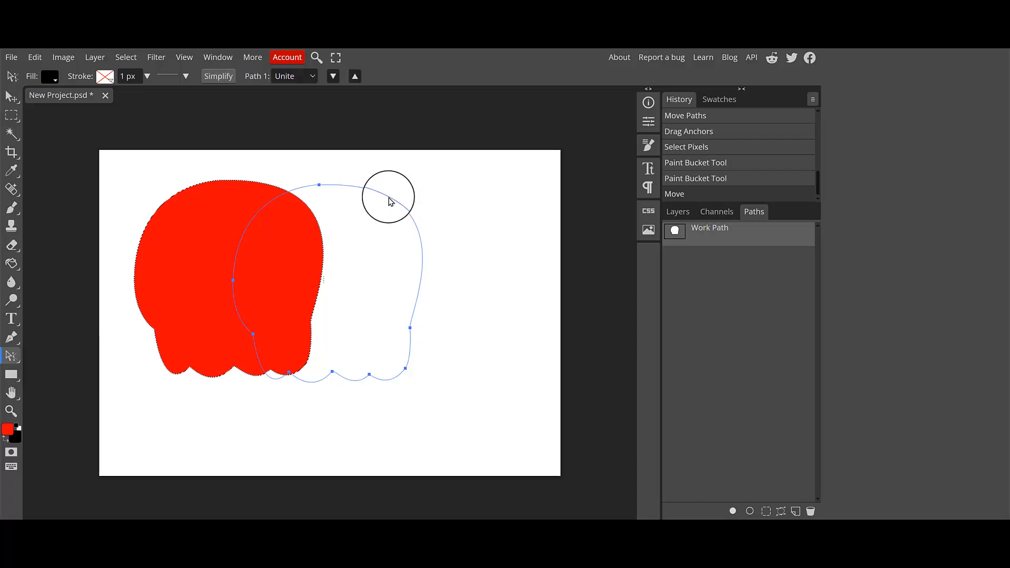
drag(389, 201, 492, 195)
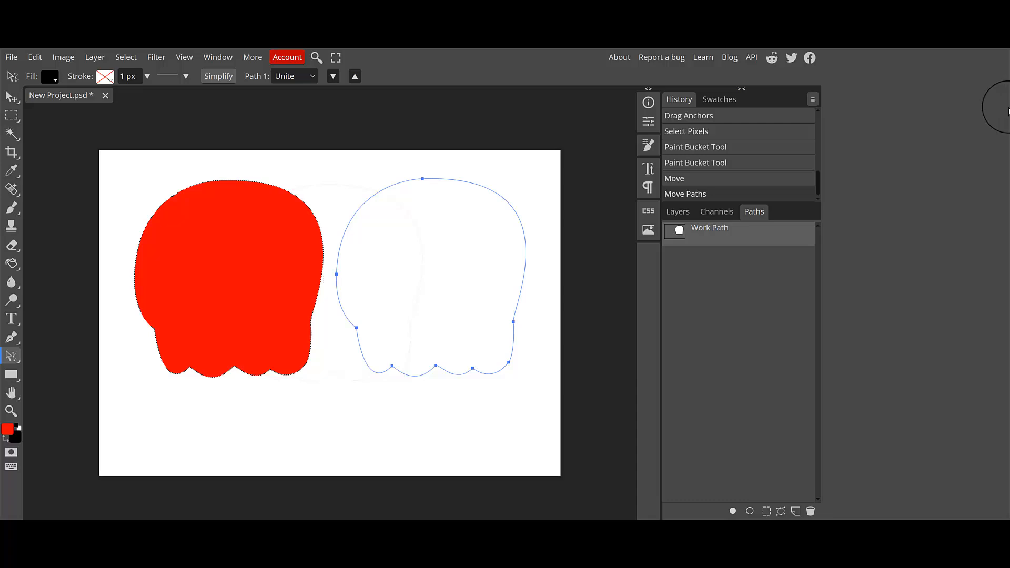
- Convert the moved skull path into a selection and fill it with blue-violet (#460ef6) using the Paint Bucket
click(766, 511)
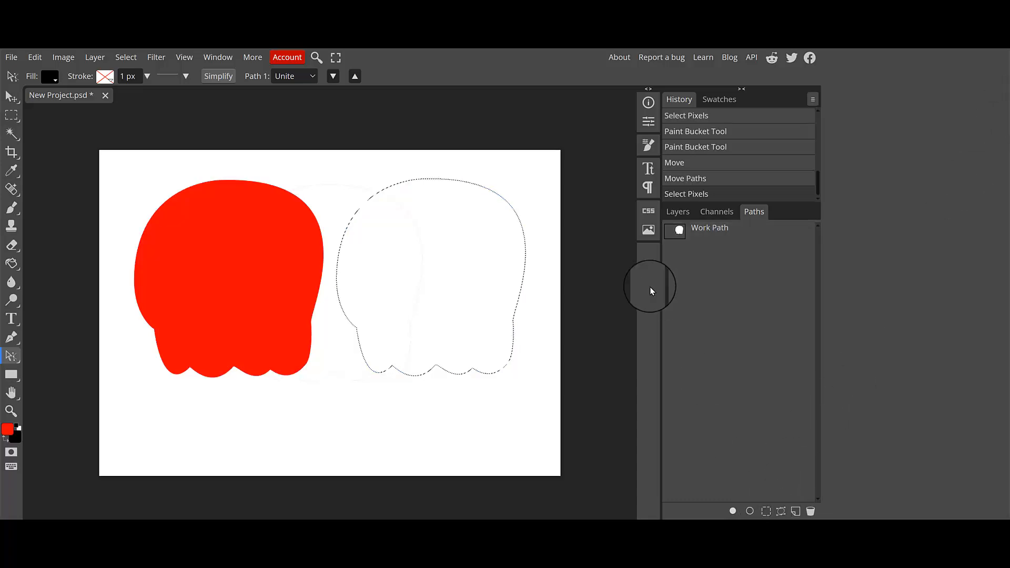
click(12, 428)
drag(150, 218, 236, 217)
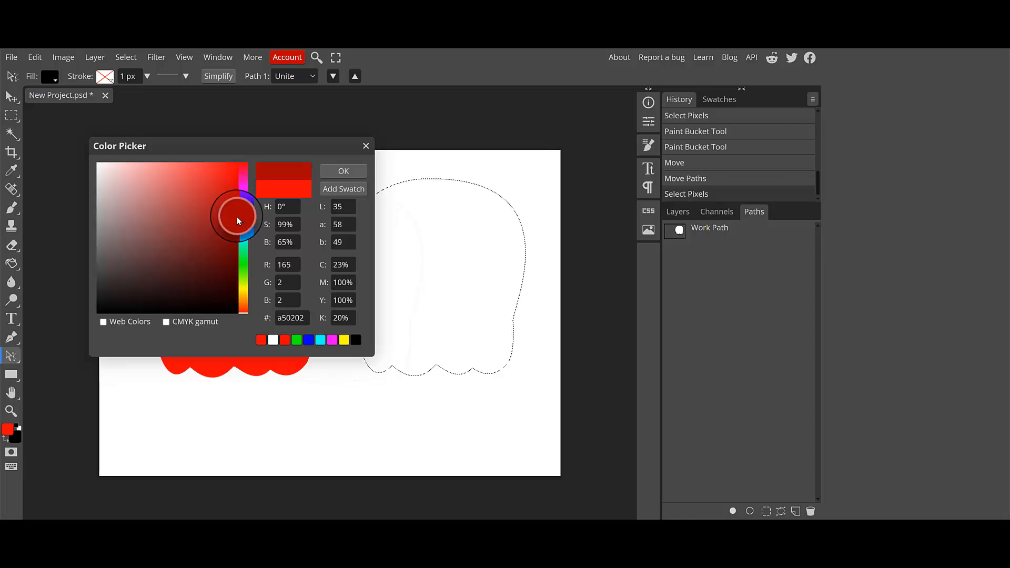
click(245, 212)
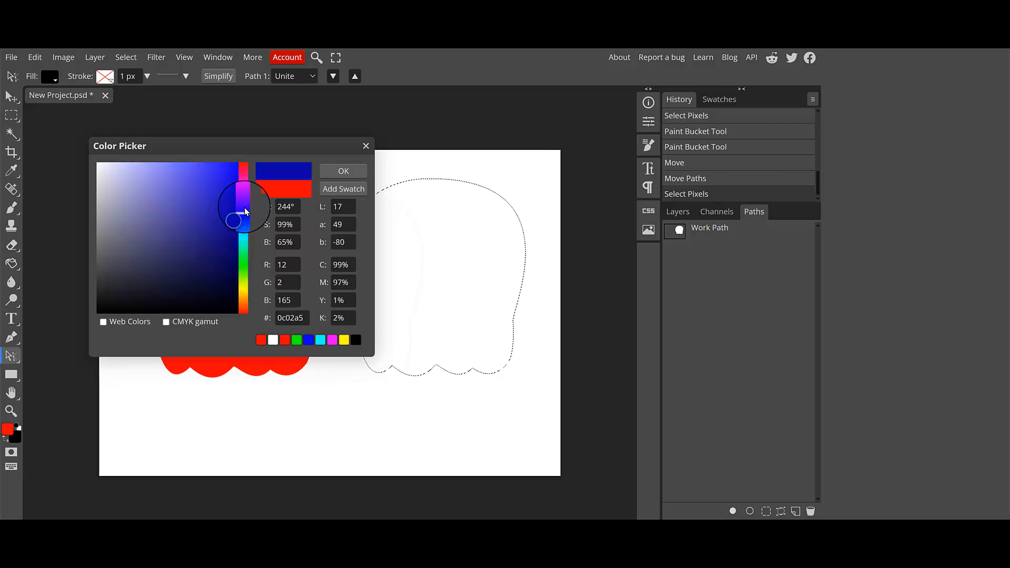
drag(245, 212, 246, 206)
click(227, 182)
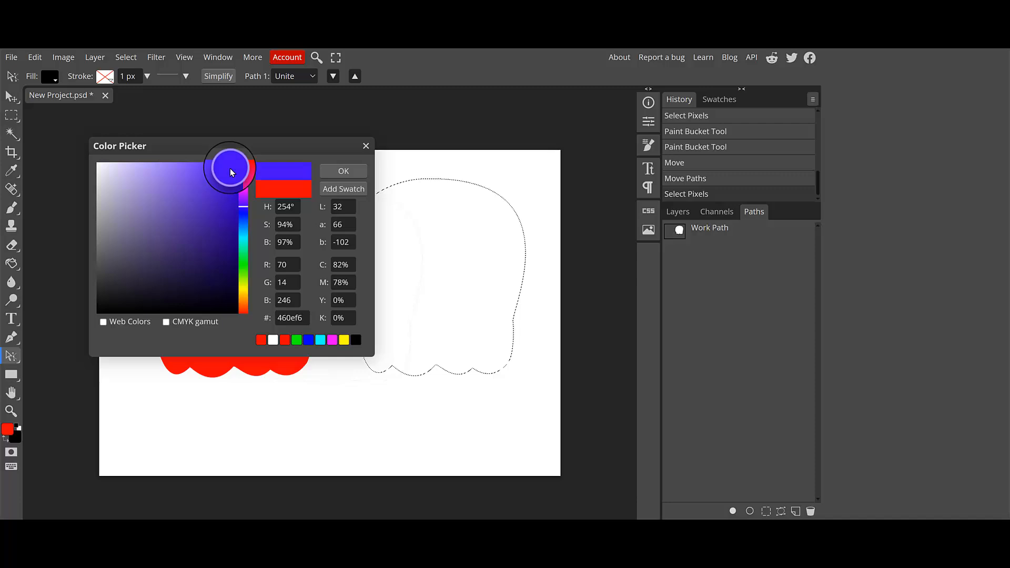
click(342, 170)
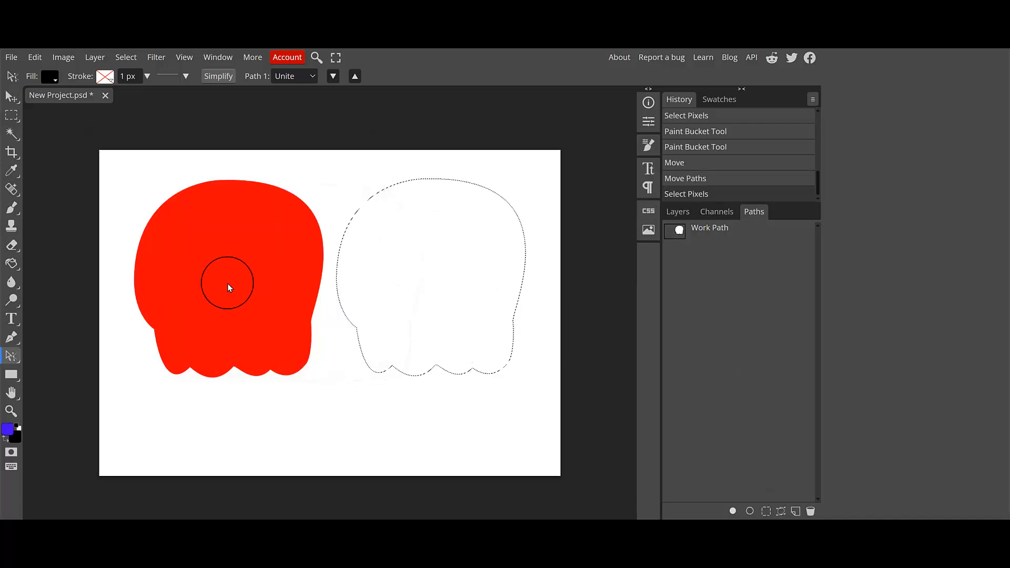
click(11, 264)
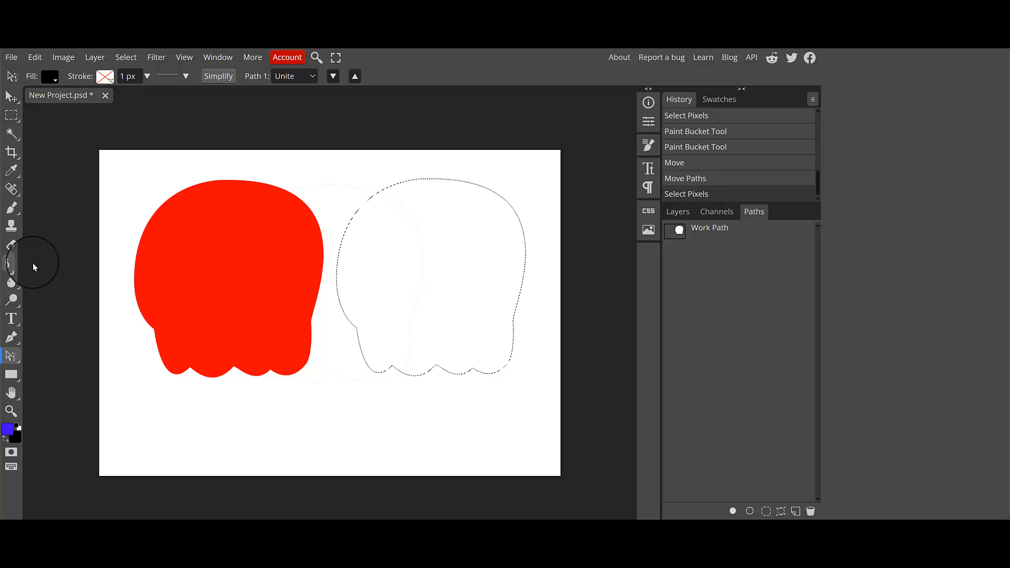
click(406, 286)
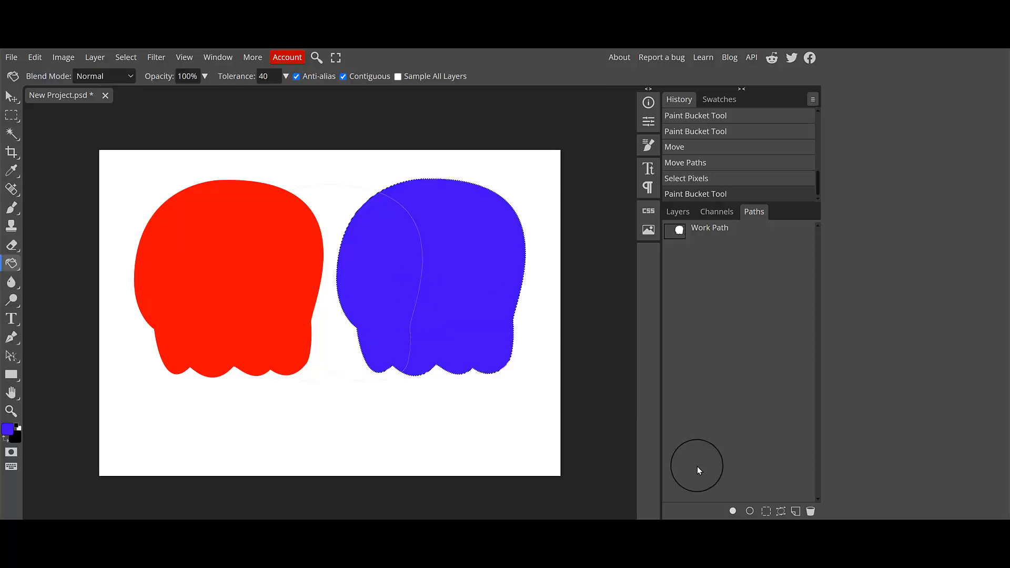
- Delete the Work Path and apply the Paint Bucket again near the faint seam in the blue skull
click(705, 237)
click(811, 510)
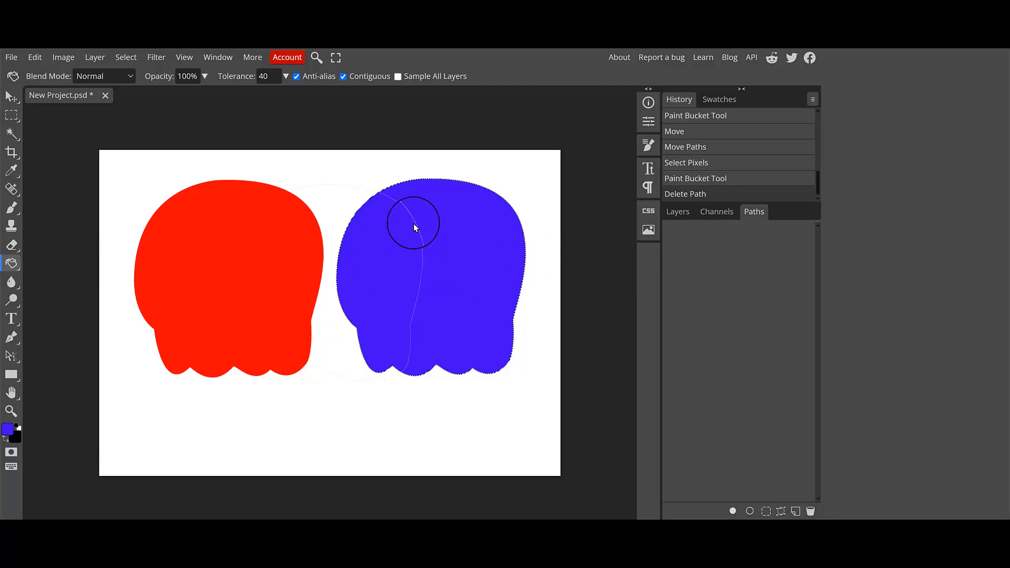
click(422, 200)
- Hide the Background layer to examine the two filled skulls on transparency, and show it again
click(678, 212)
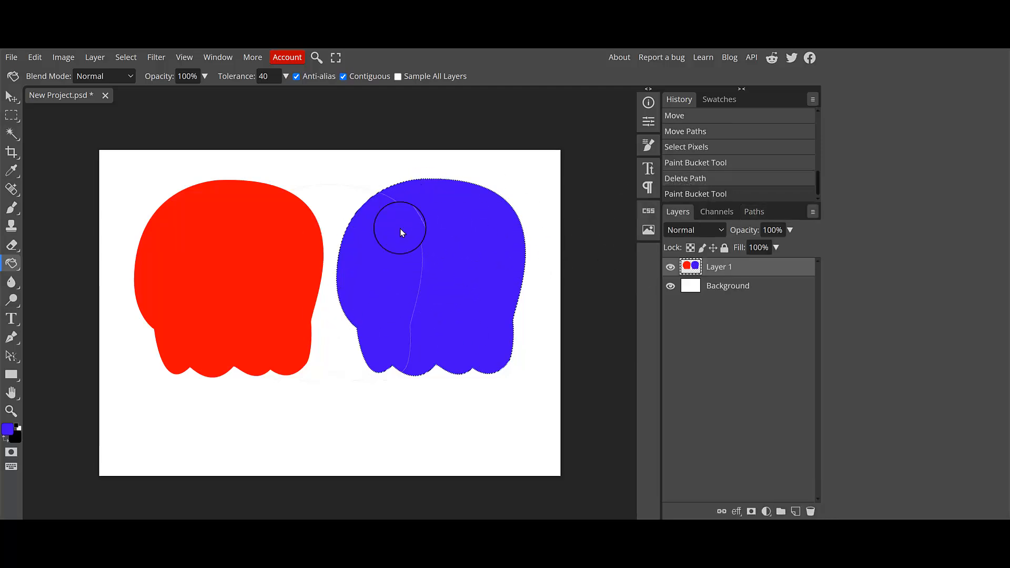
click(673, 289)
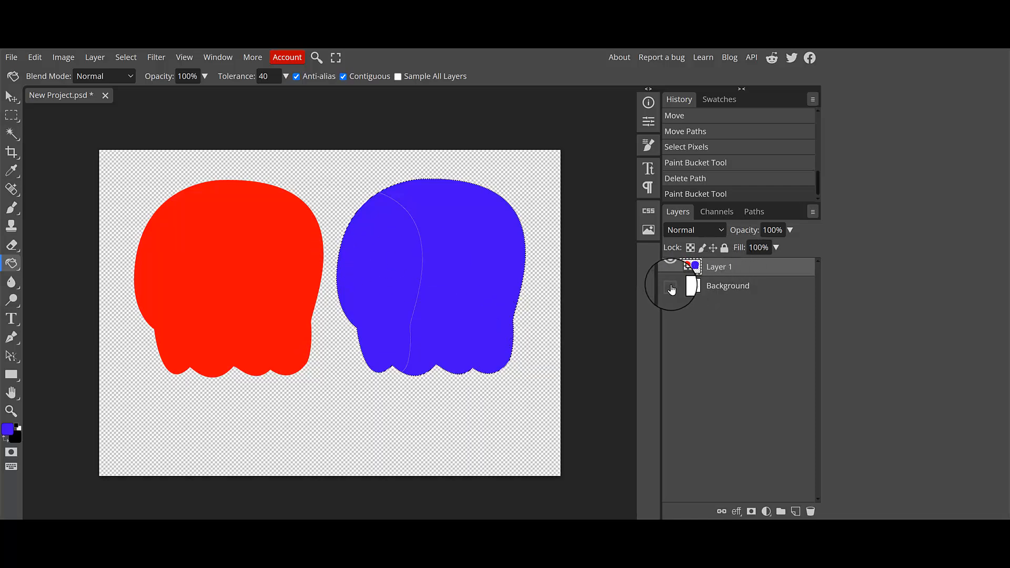
click(671, 287)
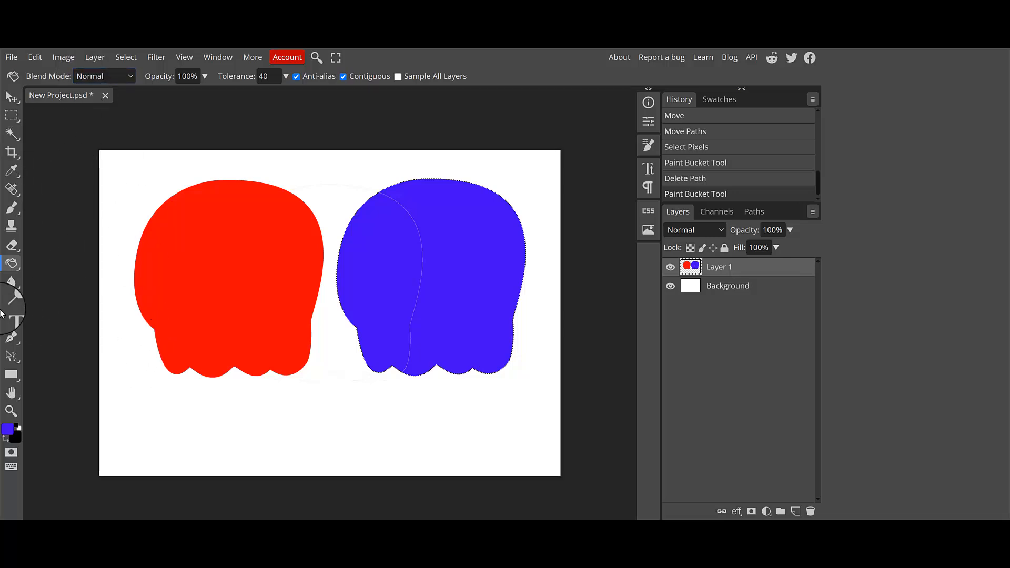
- Switch to the Brush tool and choose the 76 px NoisyMarker brush tip from the Default set
right_click(12, 264)
click(12, 264)
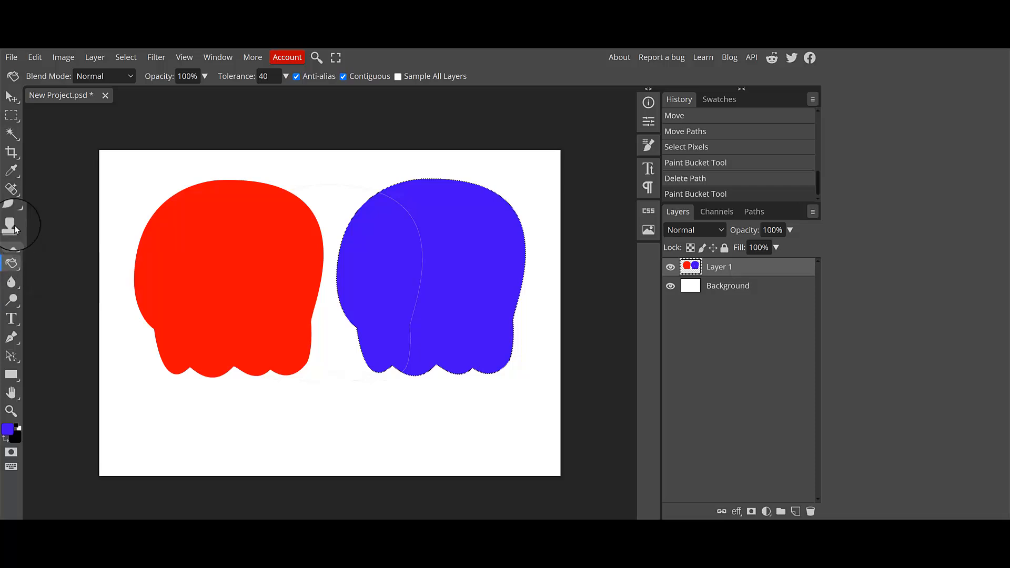
click(10, 210)
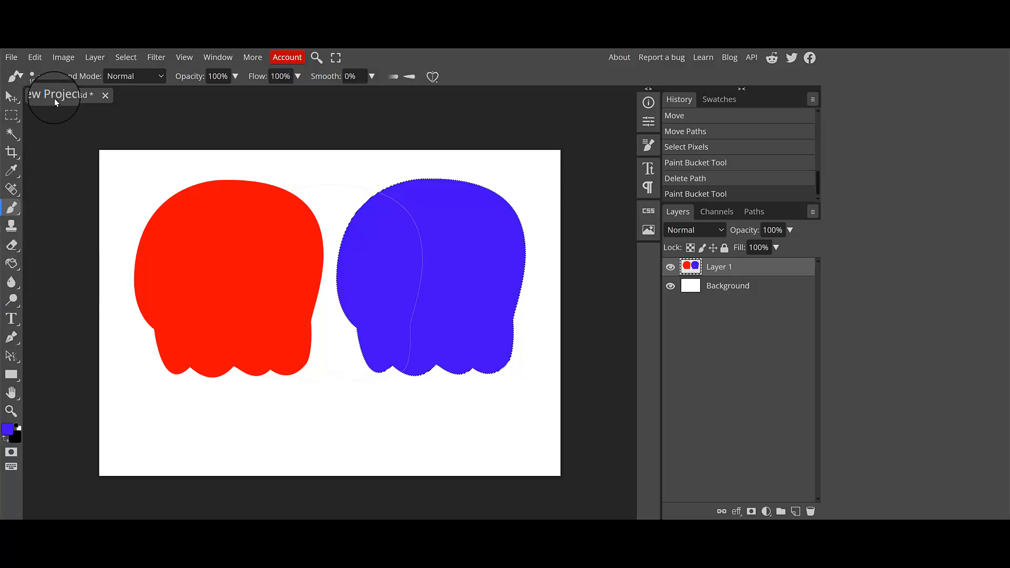
click(42, 79)
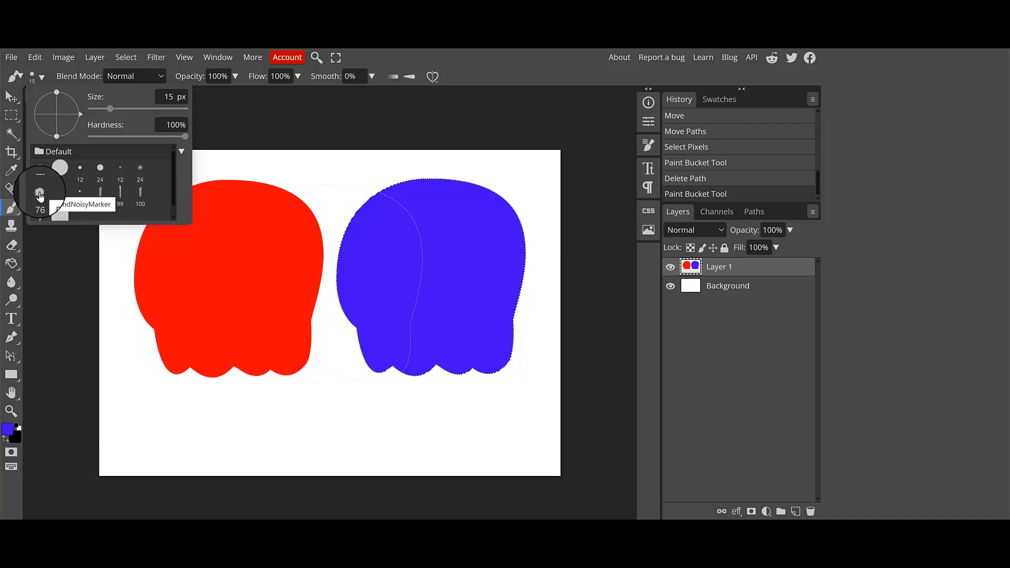
click(40, 196)
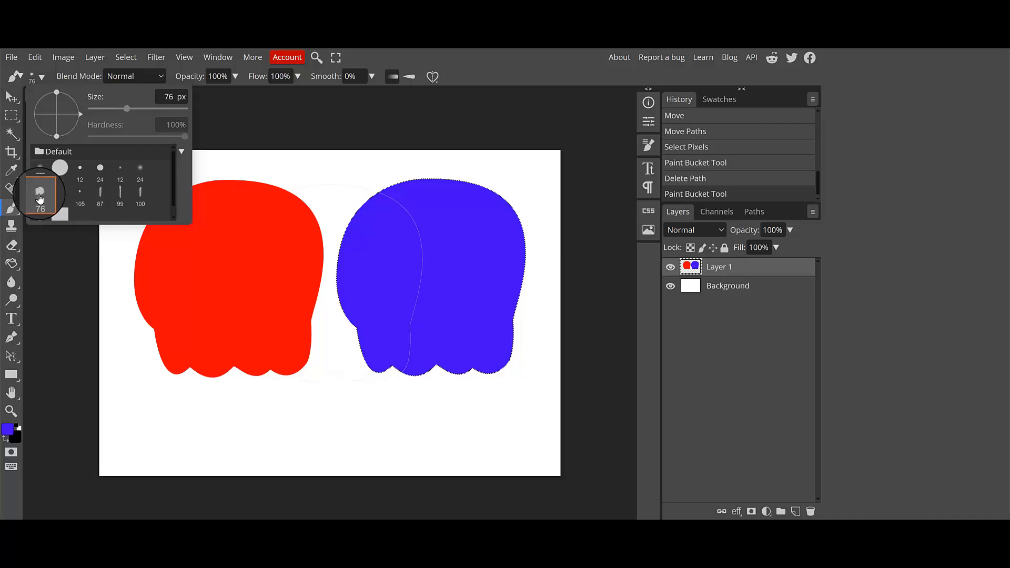
- Set the foreground colour to white (#ffffff)
click(10, 435)
drag(147, 198, 53, 111)
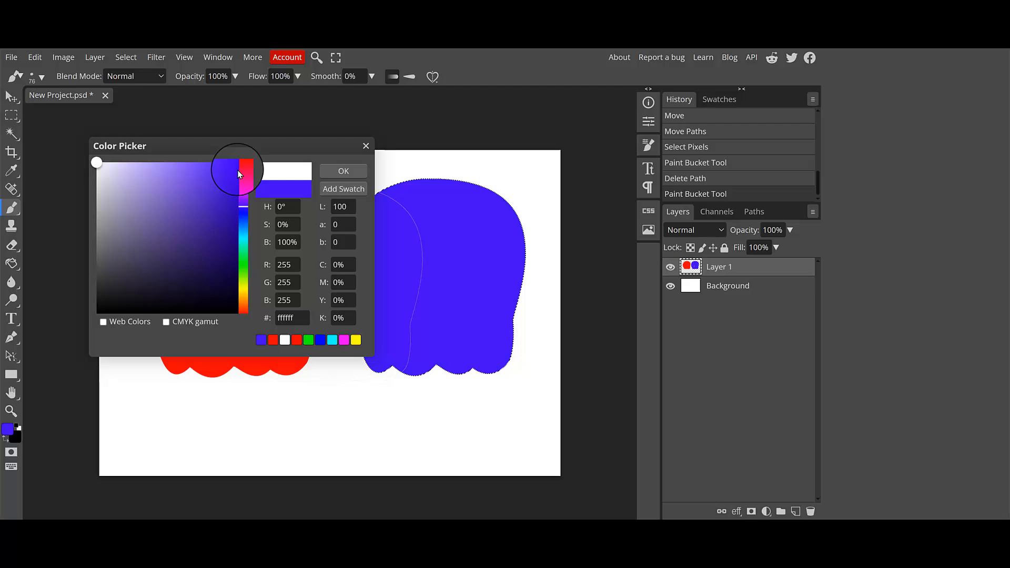
click(345, 176)
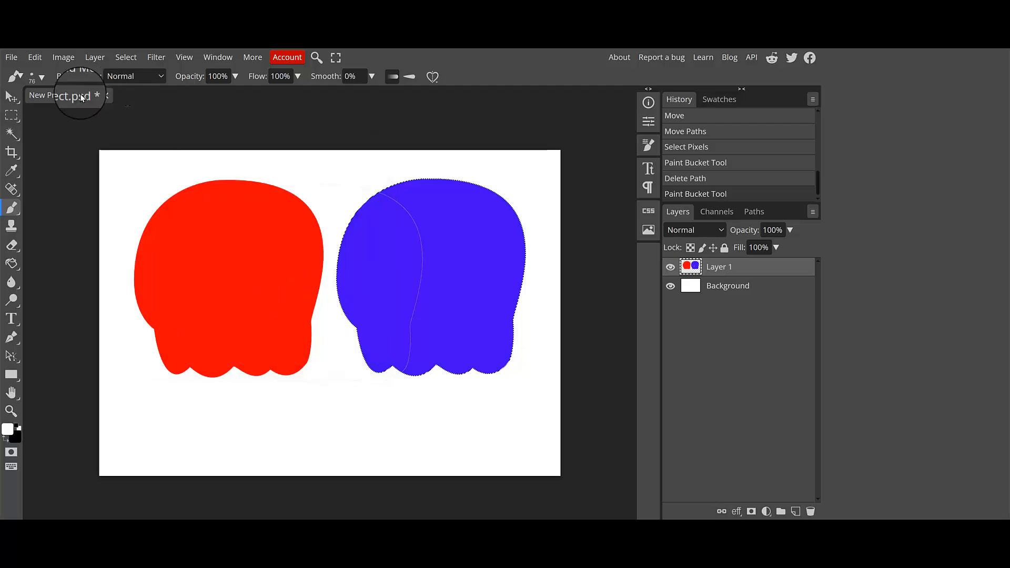
- Enlarge the brush to 197 px, try it on the red skull and across the selected blue skull, and undo the last stroke
click(42, 78)
drag(121, 109, 143, 109)
click(263, 267)
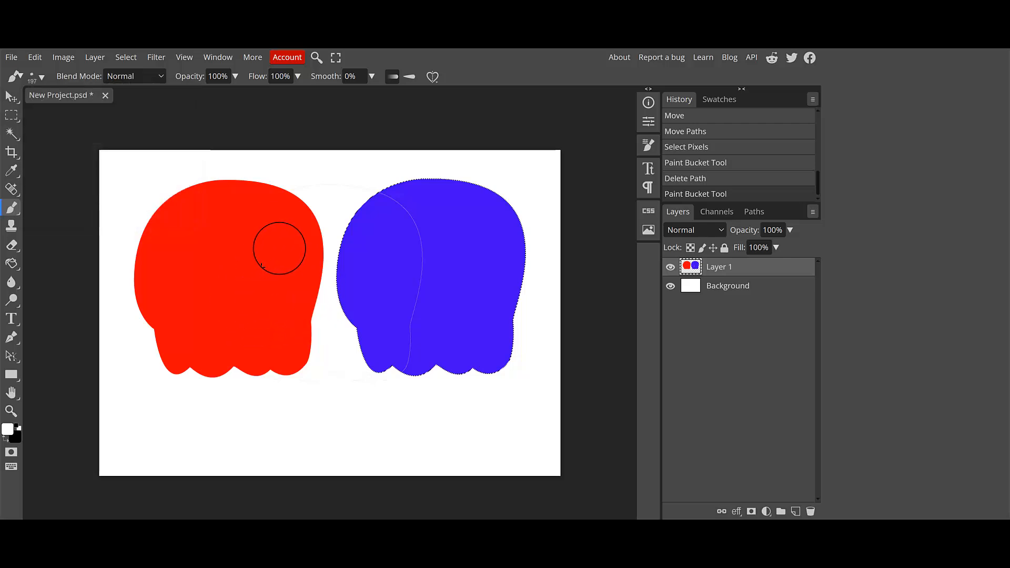
click(284, 240)
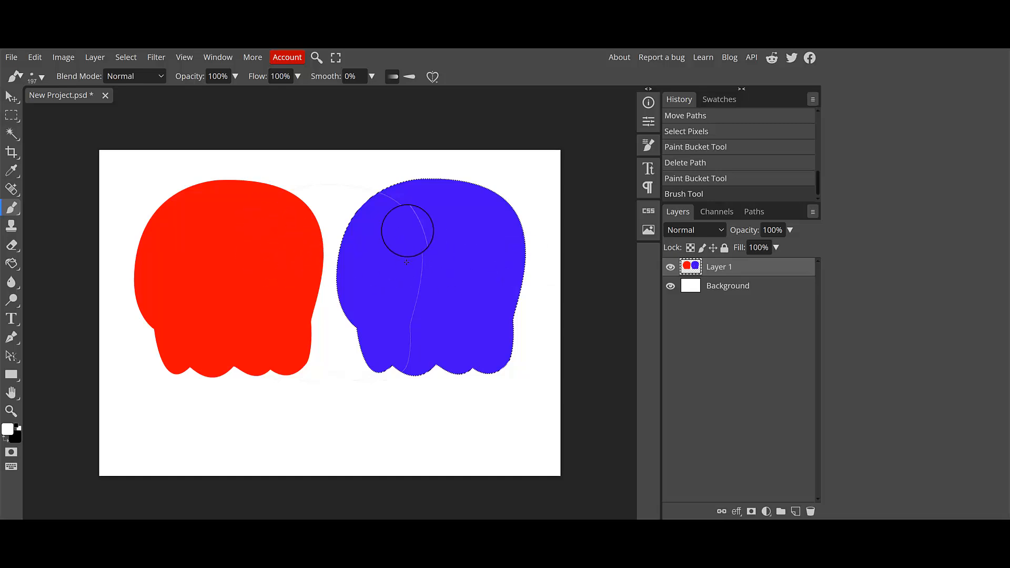
mouse_move(345, 236)
mouse_down()
mouse_move(427, 280)
mouse_move(457, 249)
mouse_up()
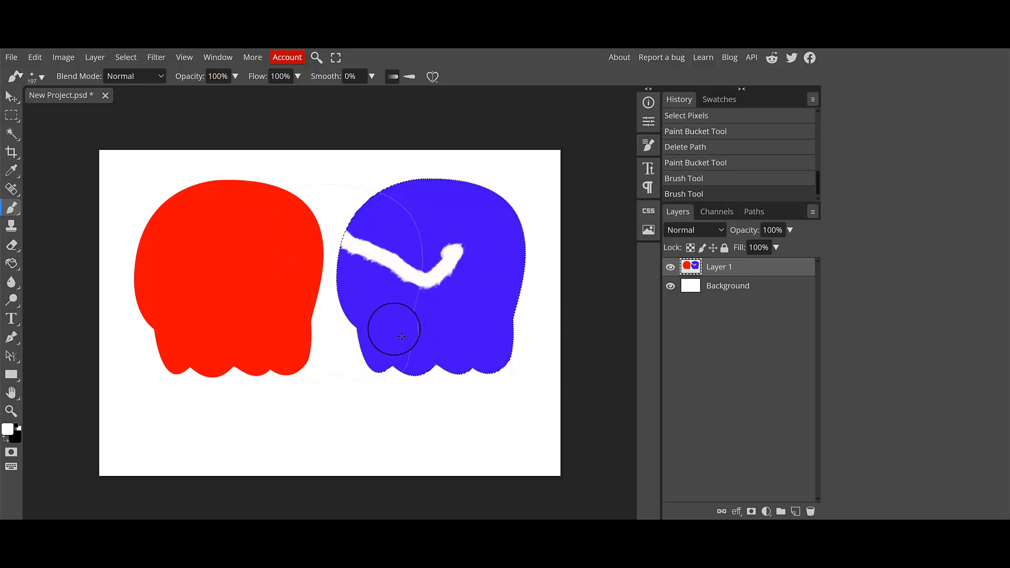
key(ctrl+z)
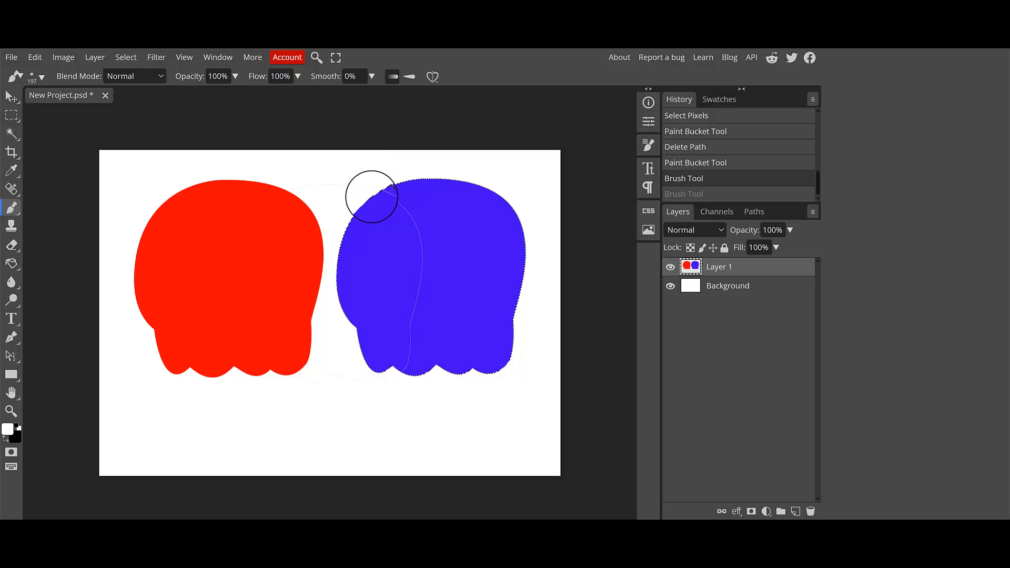
- Deselect the blue skull's outline so painting is no longer limited to that area
click(134, 61)
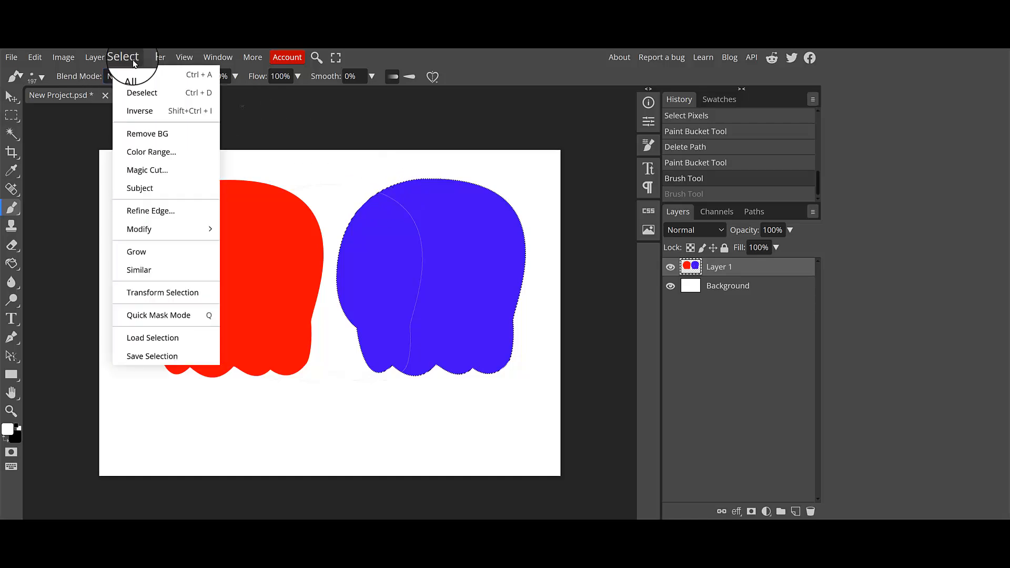
click(142, 92)
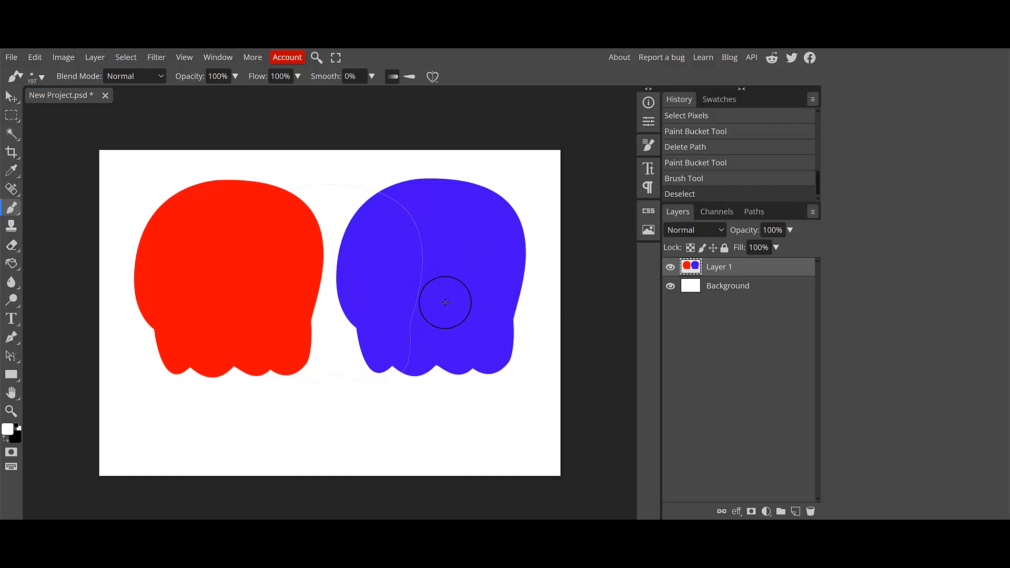
- Try two white strokes with the large brush on the blue skull and undo both
mouse_move(445, 303)
mouse_down()
mouse_move(488, 231)
mouse_move(484, 324)
mouse_up()
click(442, 243)
key(ctrl+z)
key(ctrl+z)
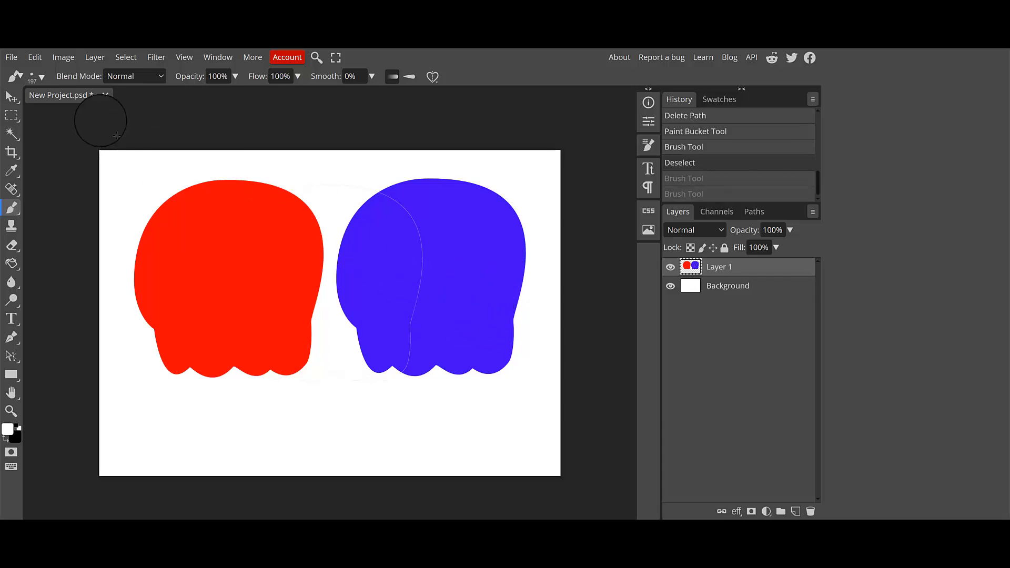
- Reduce the brush size to 51 px and paint two white X-shaped eyes on each of the red and blue skulls
click(42, 79)
drag(137, 108, 122, 108)
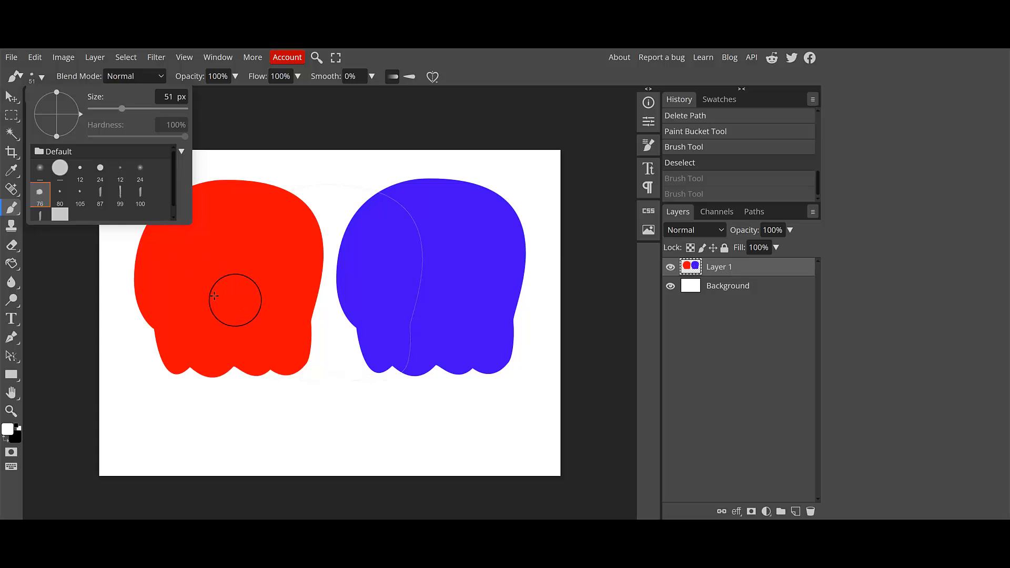
mouse_move(249, 301)
mouse_down()
mouse_move(283, 241)
mouse_move(260, 269)
mouse_move(272, 300)
mouse_up()
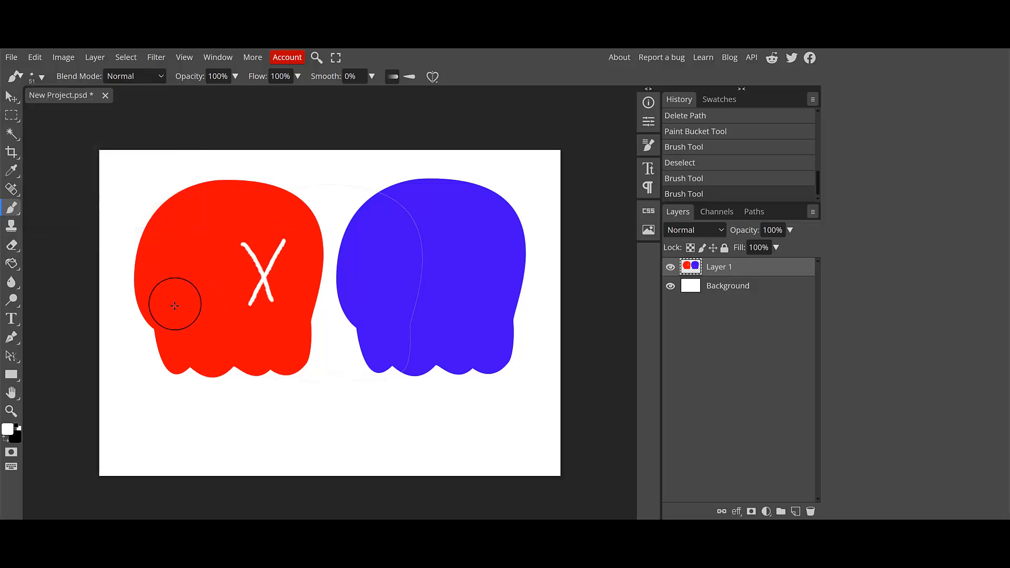
mouse_move(174, 305)
mouse_down()
mouse_move(205, 253)
mouse_move(199, 310)
mouse_up()
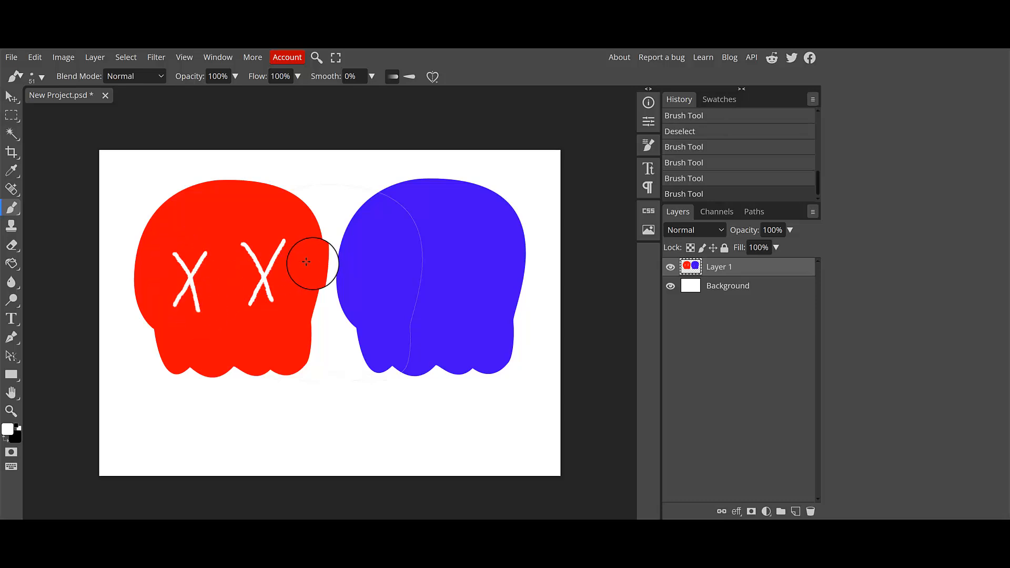
mouse_move(371, 295)
mouse_down()
mouse_move(405, 257)
mouse_move(405, 293)
mouse_move(499, 234)
mouse_move(481, 266)
mouse_move(493, 289)
mouse_up()
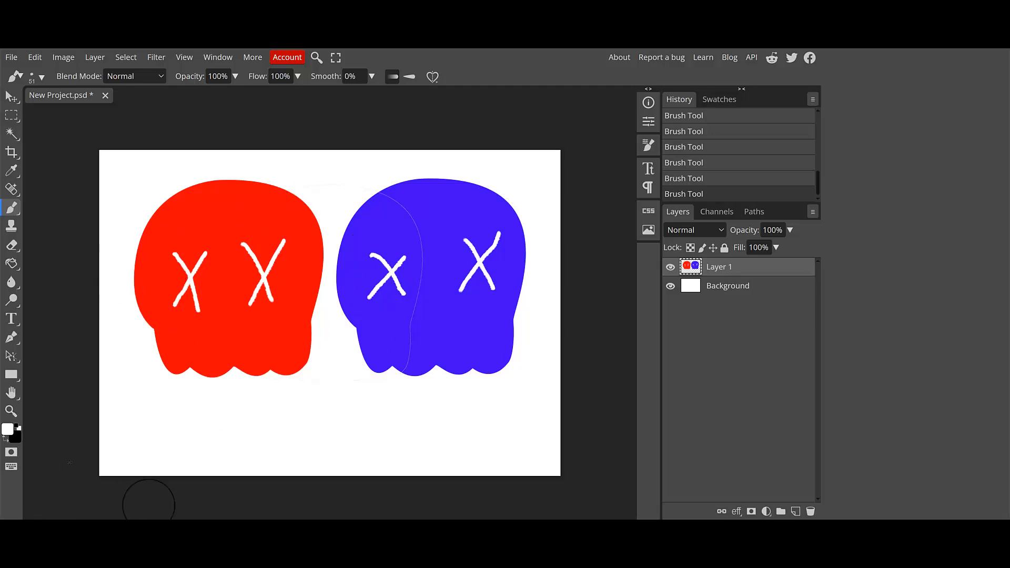
drag(240, 240, 246, 252)
click(128, 58)
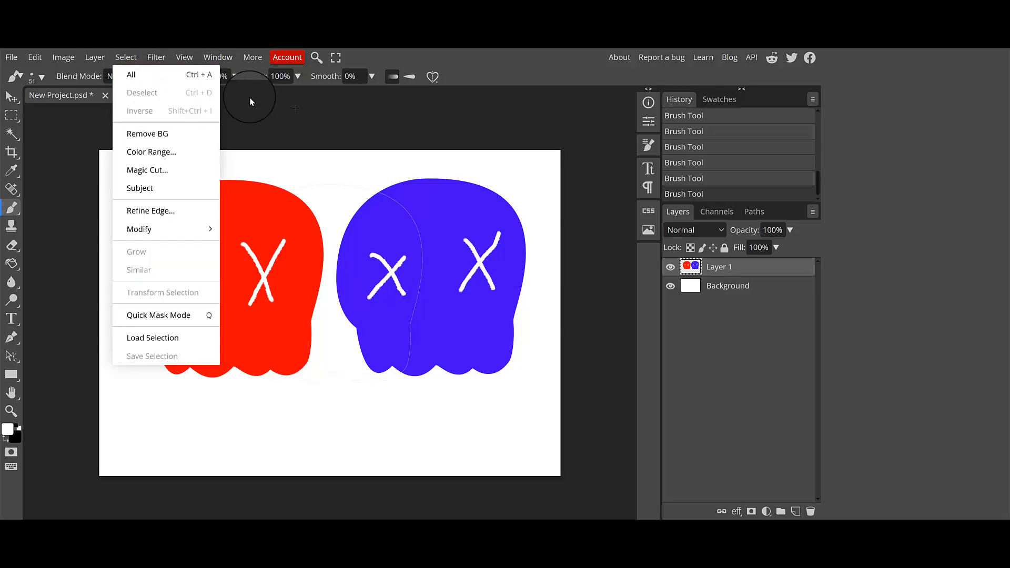
click(530, 102)
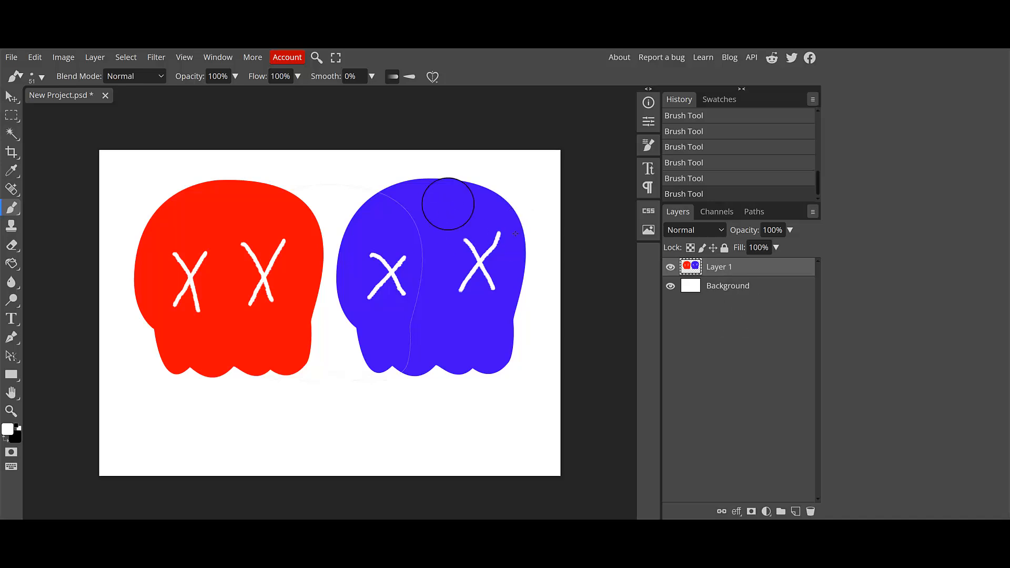
- Bring up the file formats available for exporting the finished skull drawing
click(12, 59)
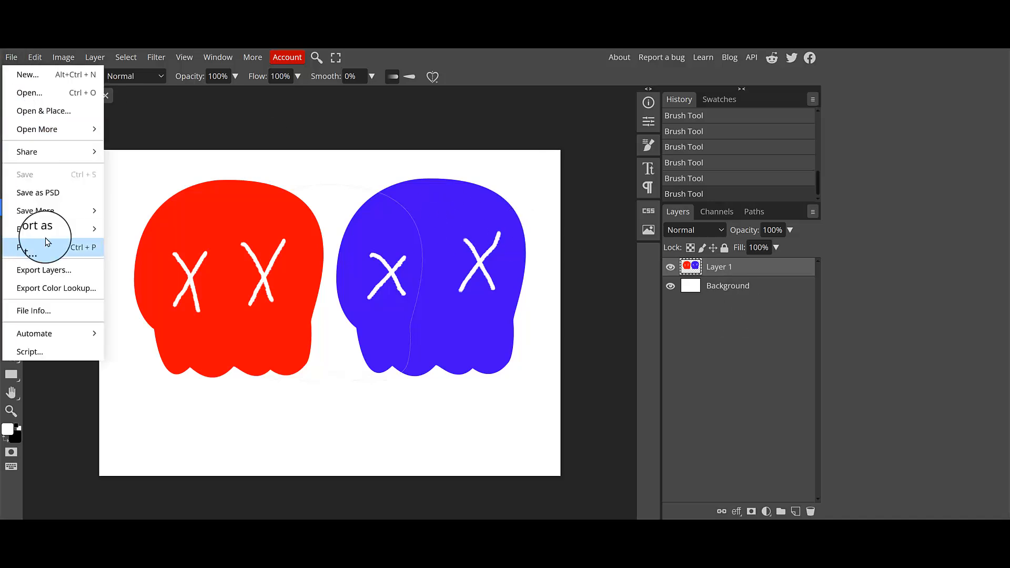
mouse_move(46, 238)
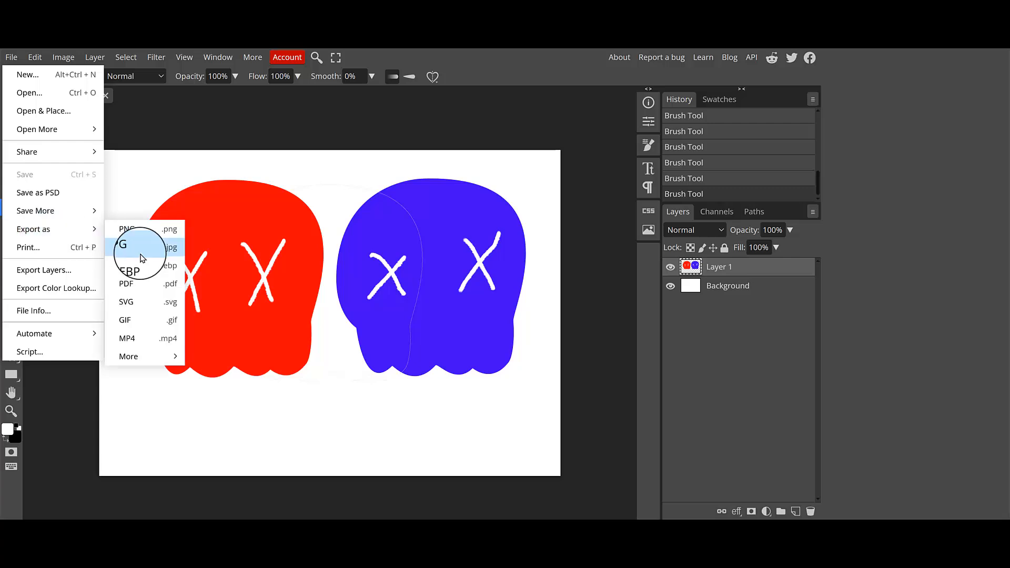